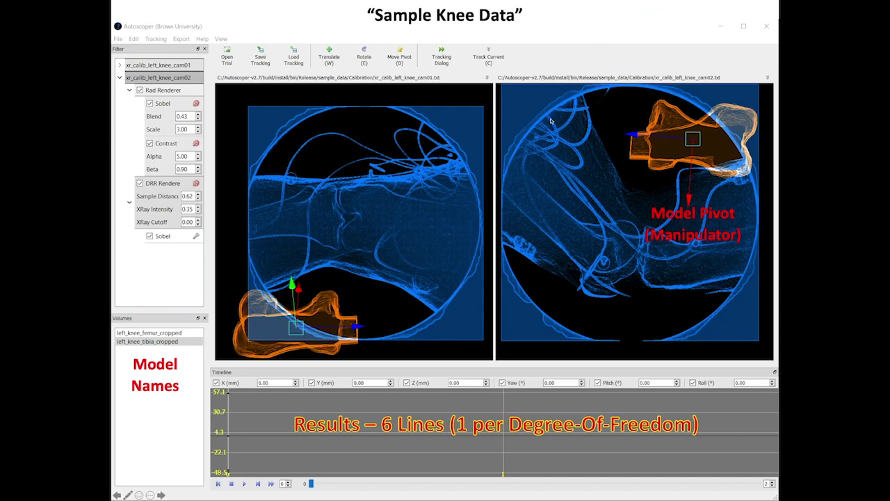
Exit the sample knee data slideshow and switch to the desktop with the file manager and terminal.
key(Escape)
key(ctrl+Left)
key(ctrl+Right)
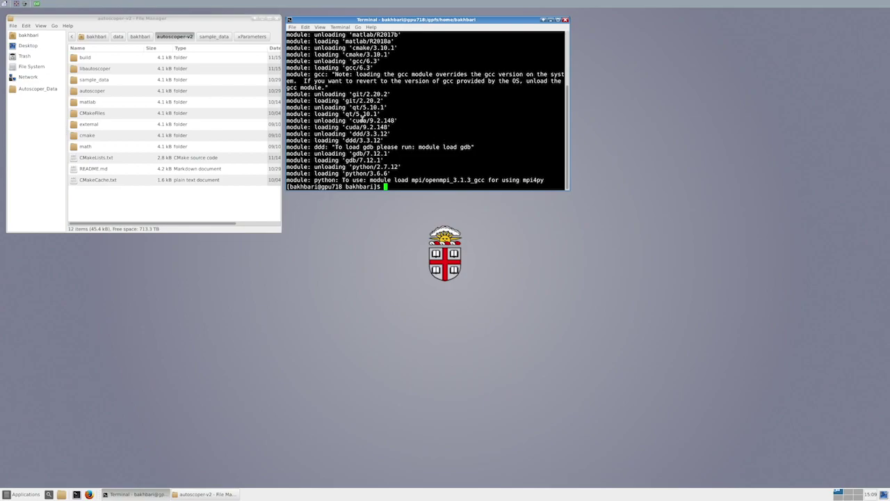
Open the sample_data folder, then run the autoscoper command in the terminal to launch Autoscoper.
click(115, 80)
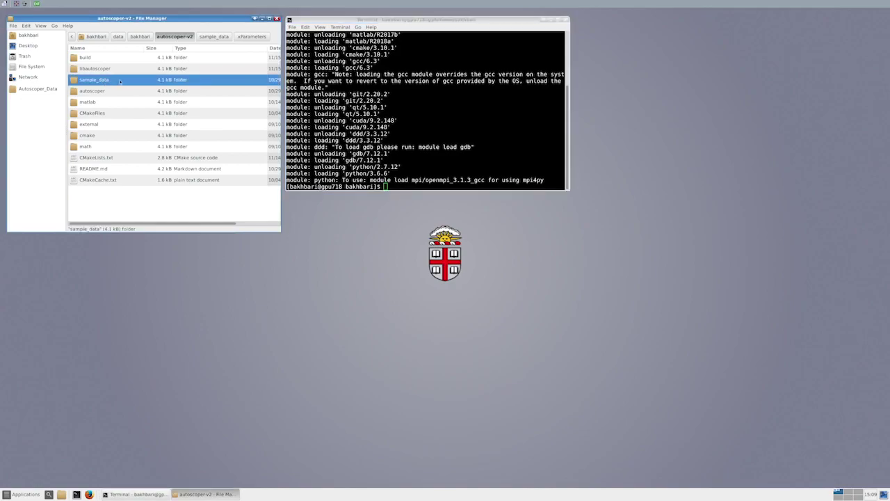
double_click(211, 81)
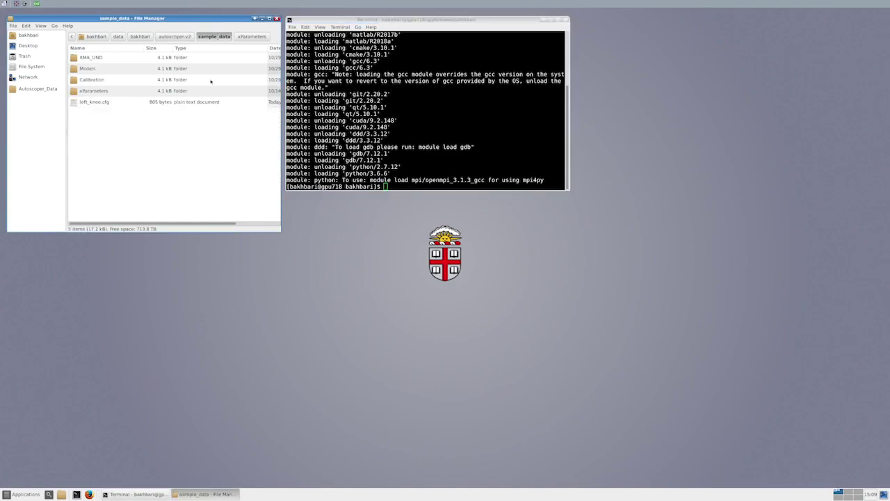
click(391, 103)
text(autoscoper)
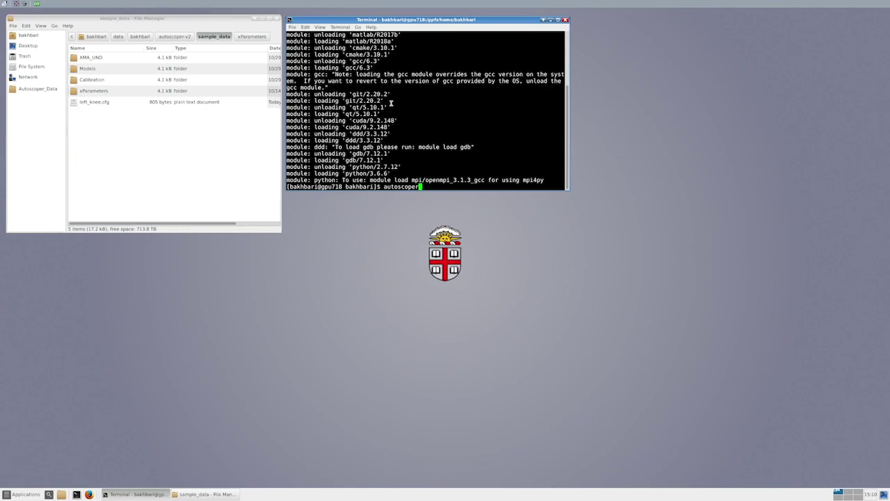
key(Return)
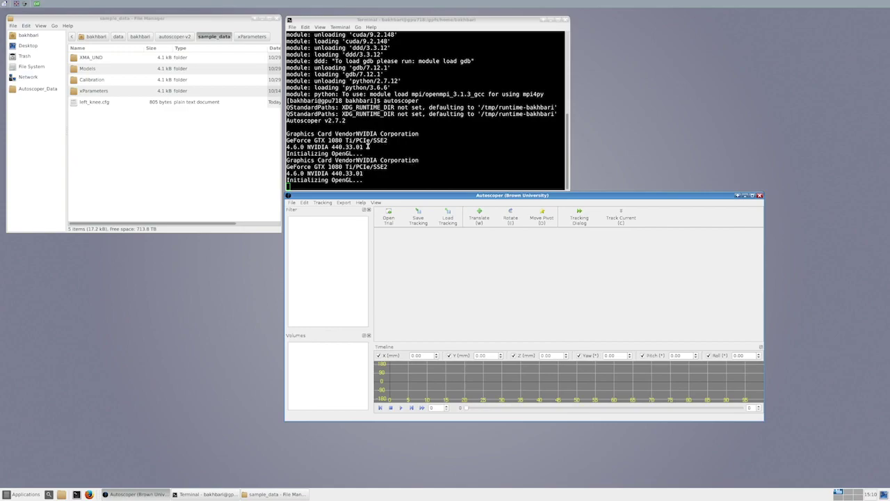
triple_click(391, 140)
Highlight the graphics card and v2.7.2 version lines in the terminal, then open Autoscoper's File menu.
click(358, 147)
triple_click(353, 147)
click(352, 146)
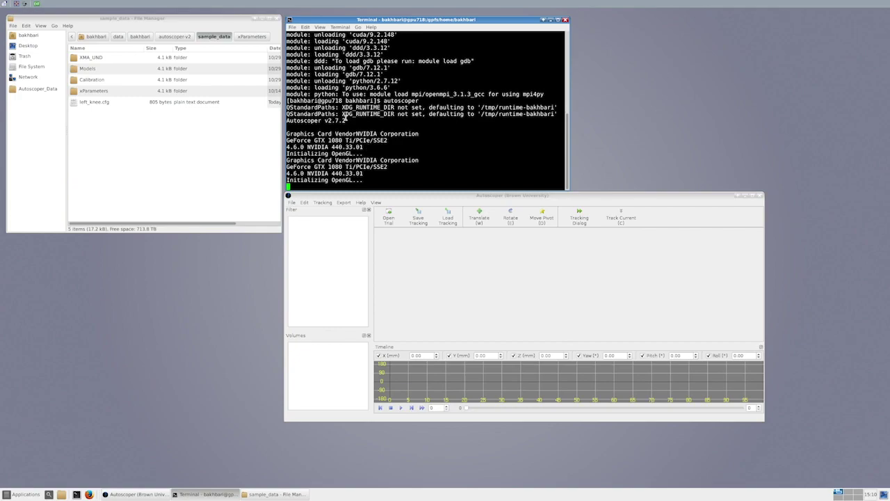
triple_click(326, 121)
click(326, 121)
click(461, 195)
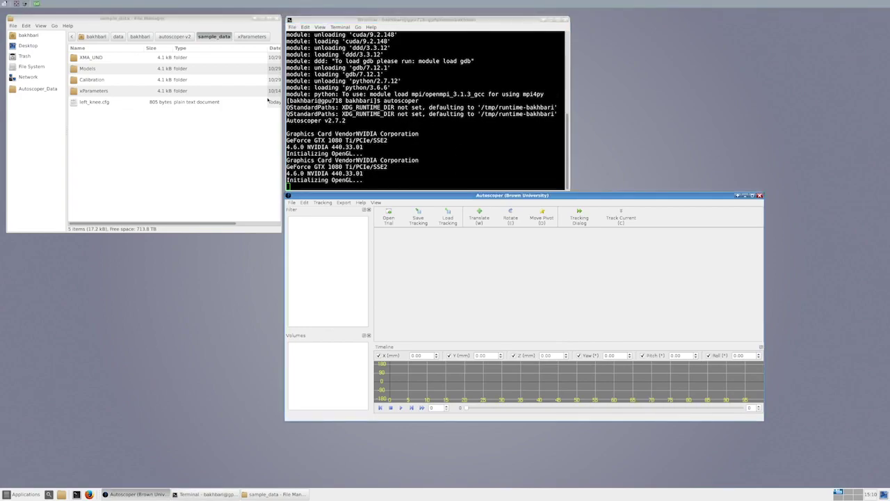
click(291, 202)
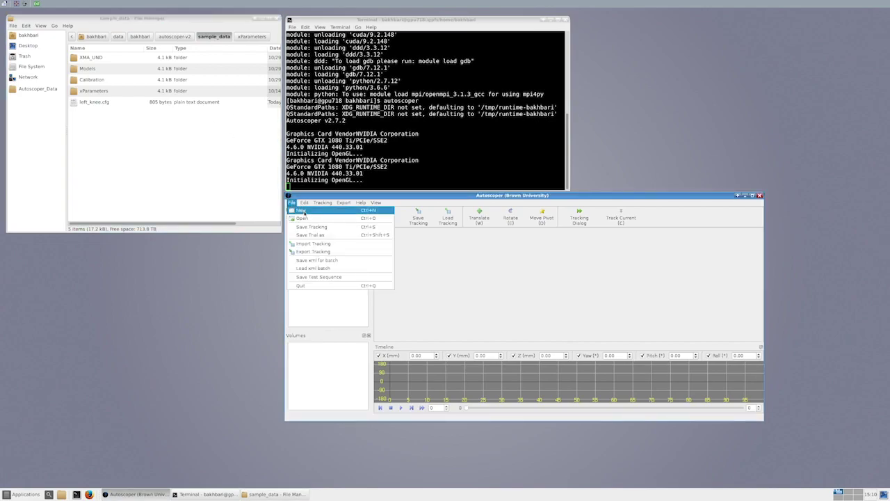
Start a new trial with 2 cameras and 2 volumes, and enlarge the setup dialog.
click(301, 210)
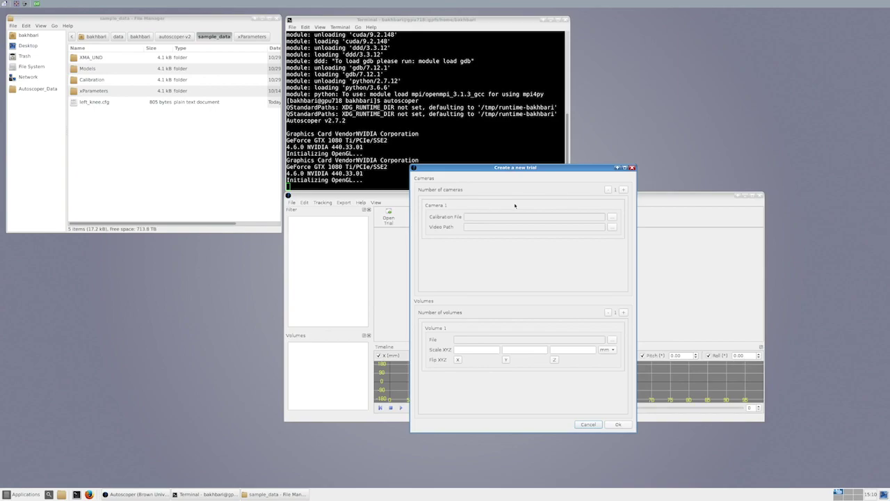
click(624, 190)
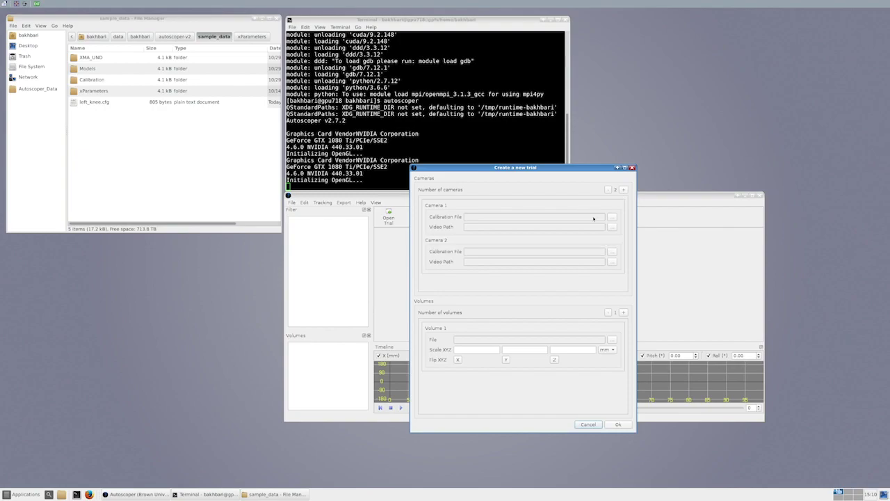
click(623, 313)
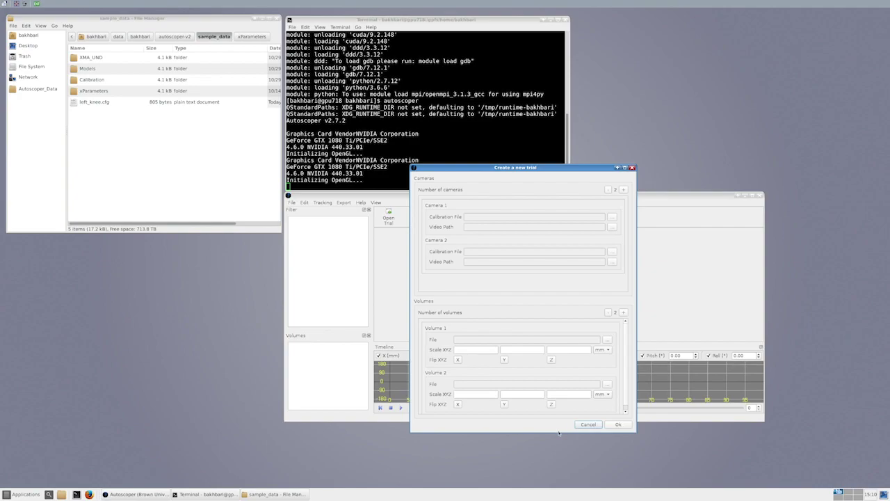
drag(557, 431, 558, 456)
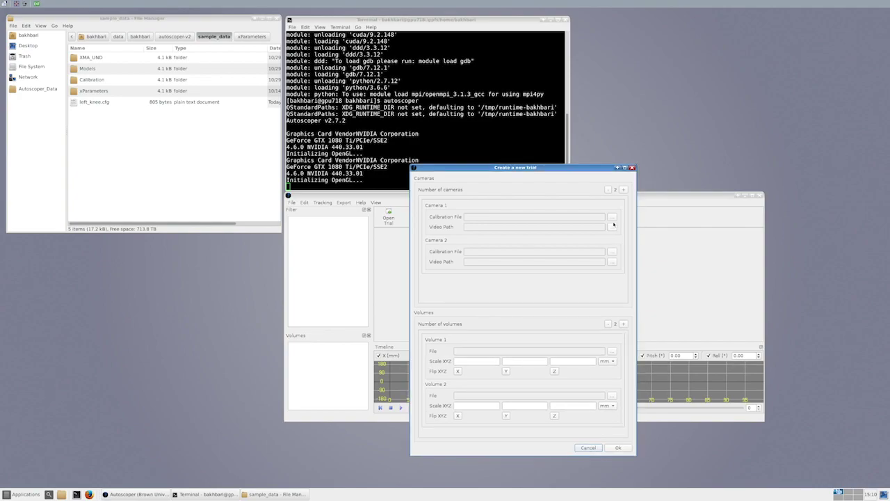
Assign Calibration/xr_calib_wrist_cam01.txt to Camera 1 and xr_calib_wrist_cam02.txt to Camera 2.
click(612, 218)
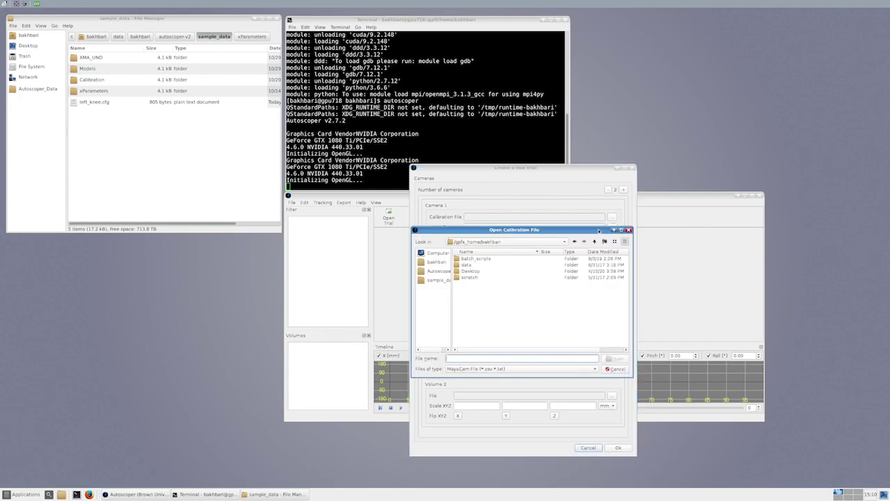
drag(599, 231, 596, 251)
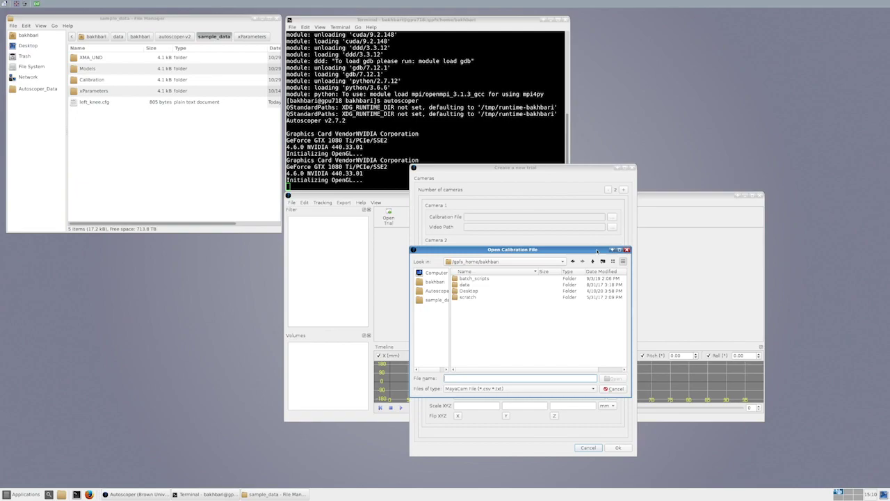
drag(596, 251, 599, 250)
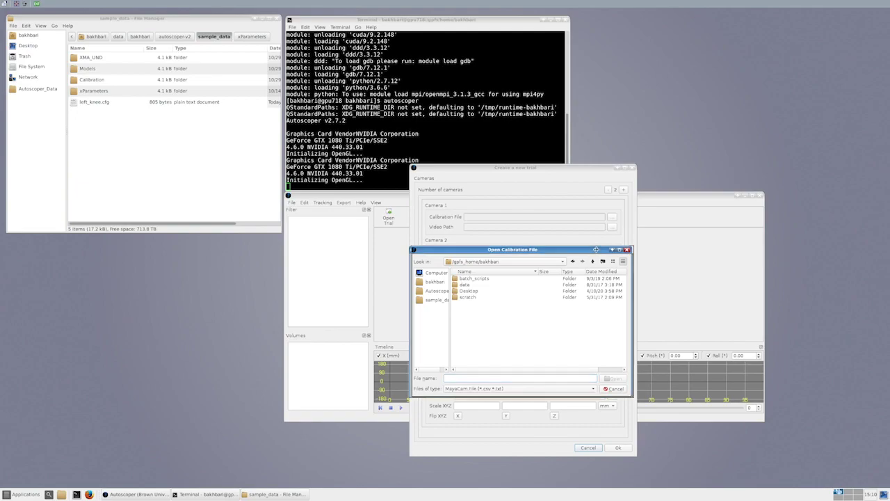
click(438, 299)
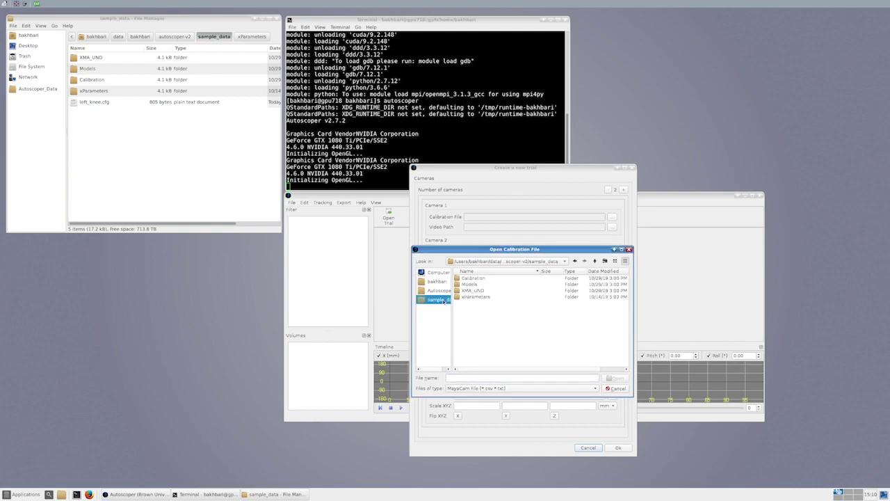
click(474, 279)
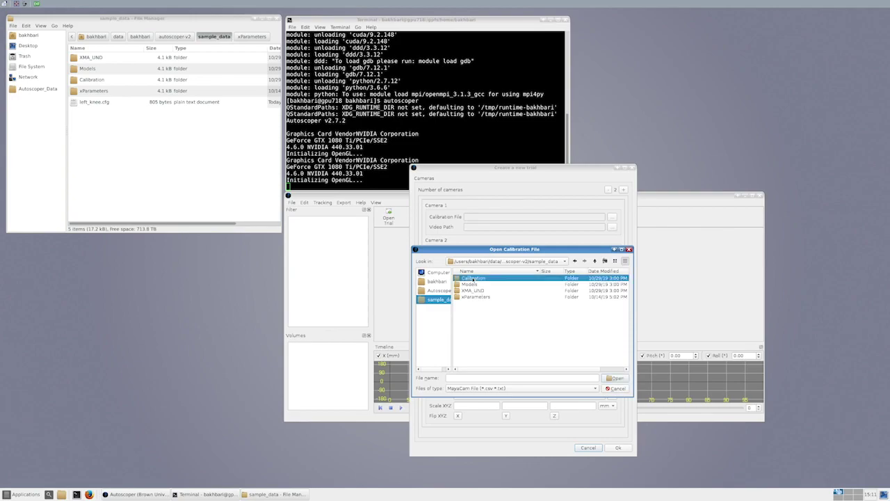
double_click(476, 279)
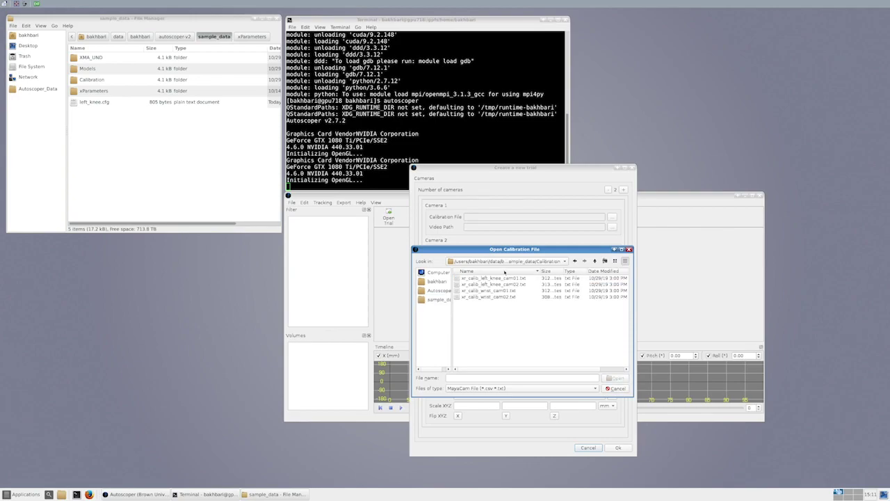
click(507, 291)
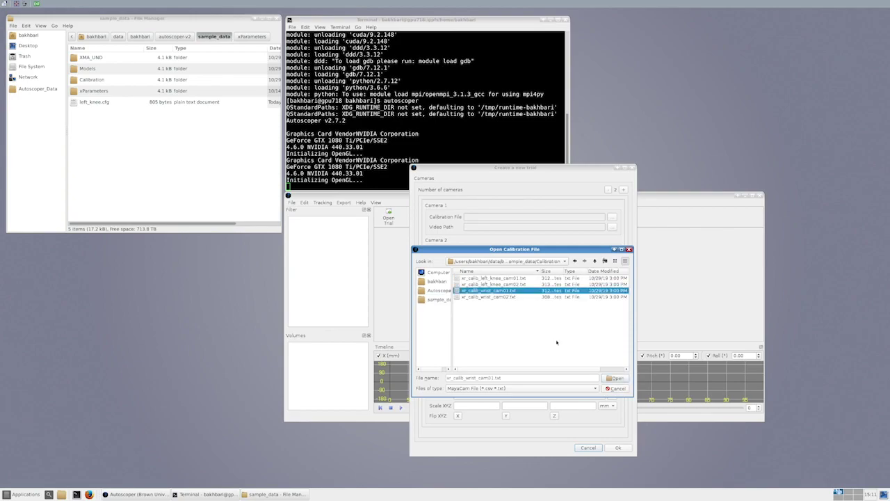
click(616, 378)
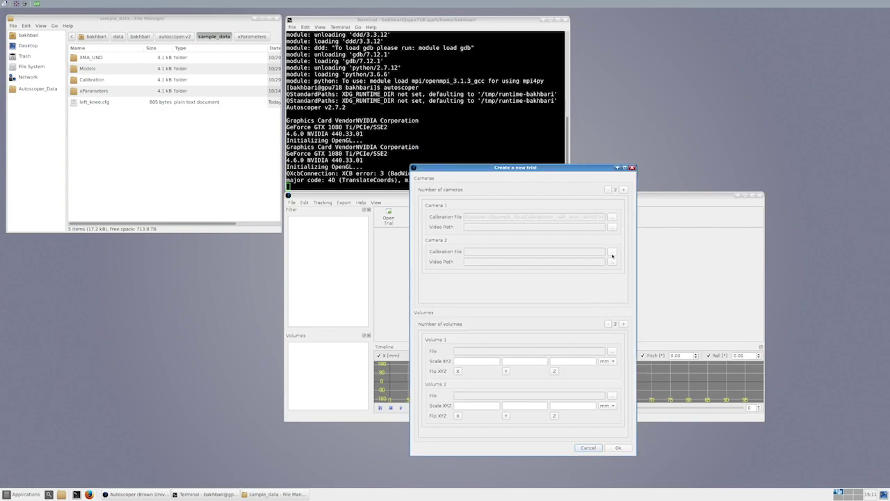
click(612, 252)
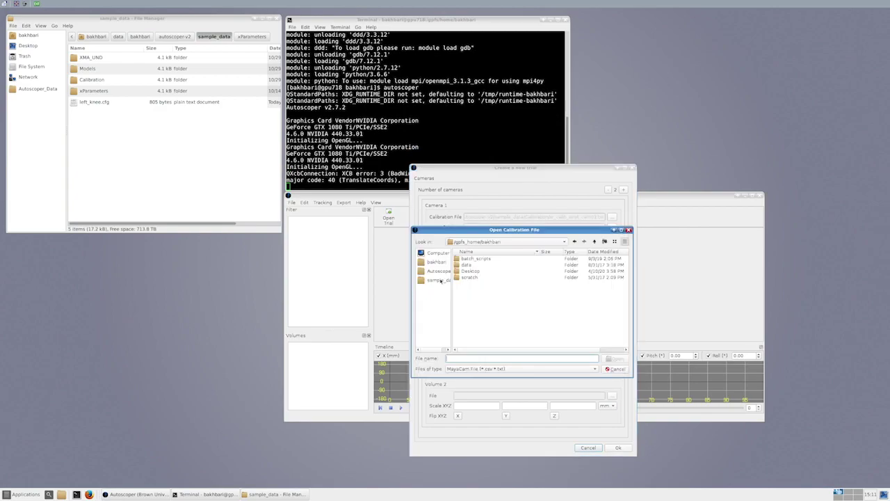
click(439, 279)
click(477, 259)
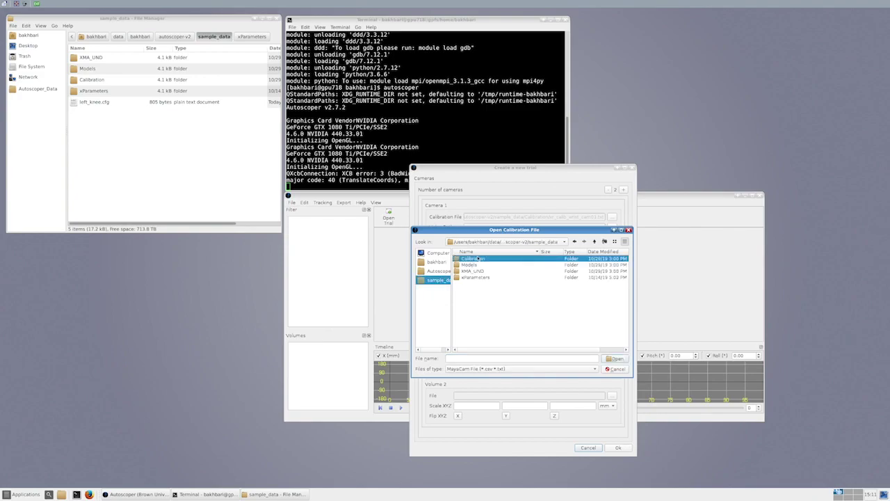
double_click(480, 260)
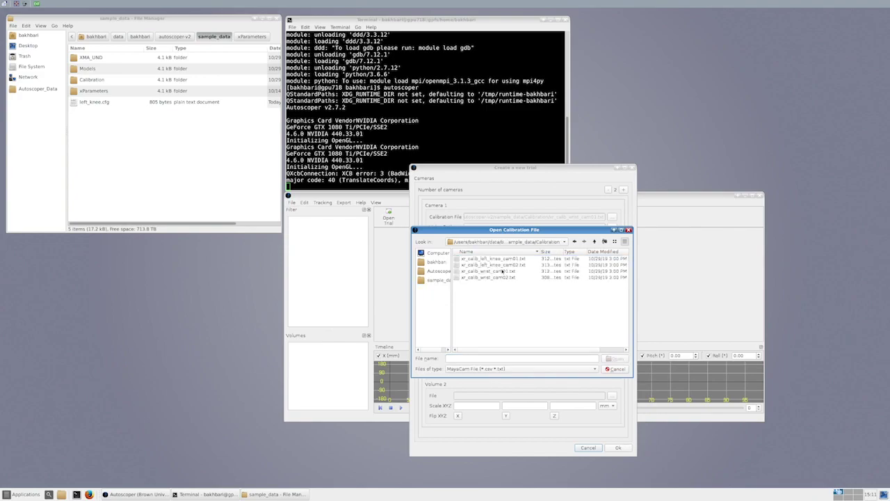
click(504, 276)
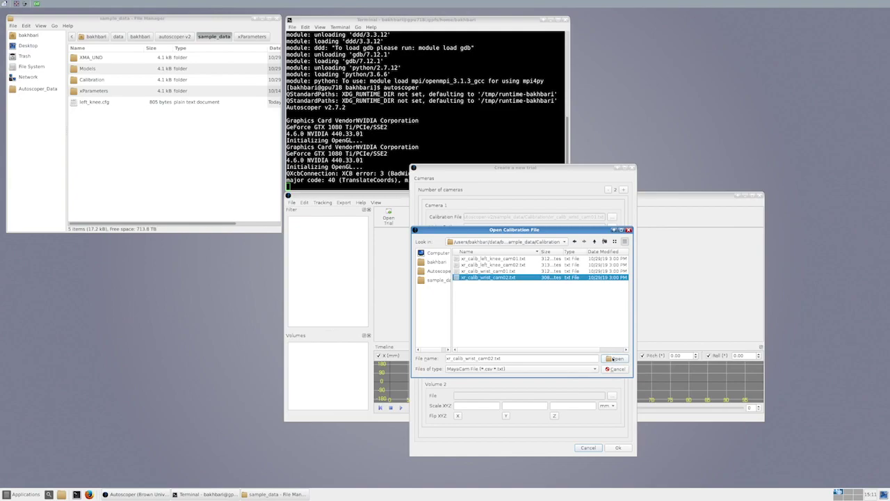
click(615, 359)
Set the video paths to XMA_UND/xr_data_wrist_cam01 for Camera 1 and xr_data_wrist_cam02 for Camera 2.
click(612, 227)
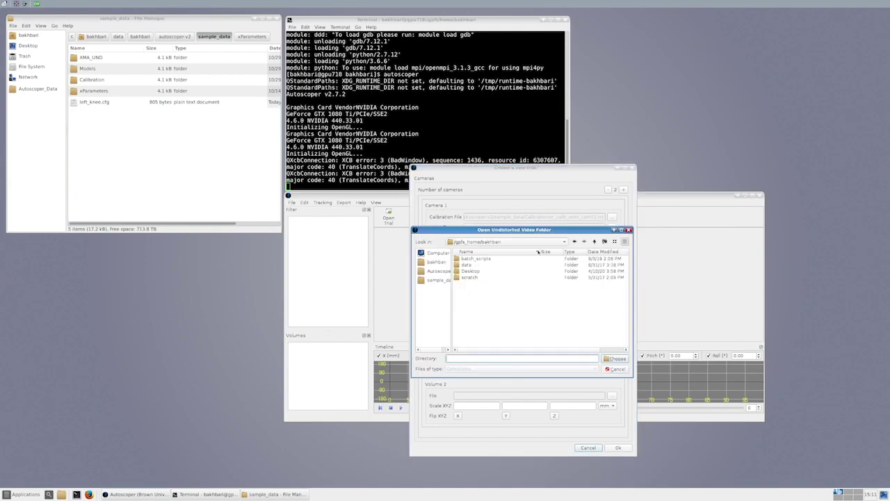
click(438, 280)
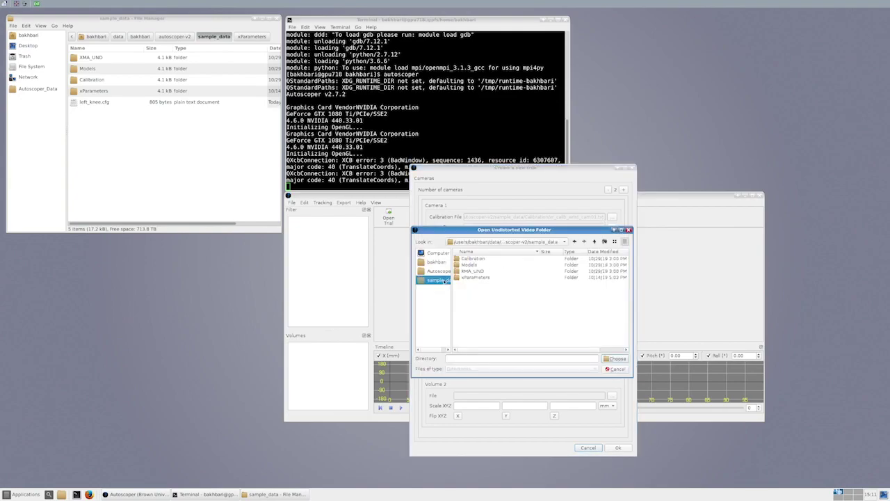
double_click(473, 271)
click(500, 272)
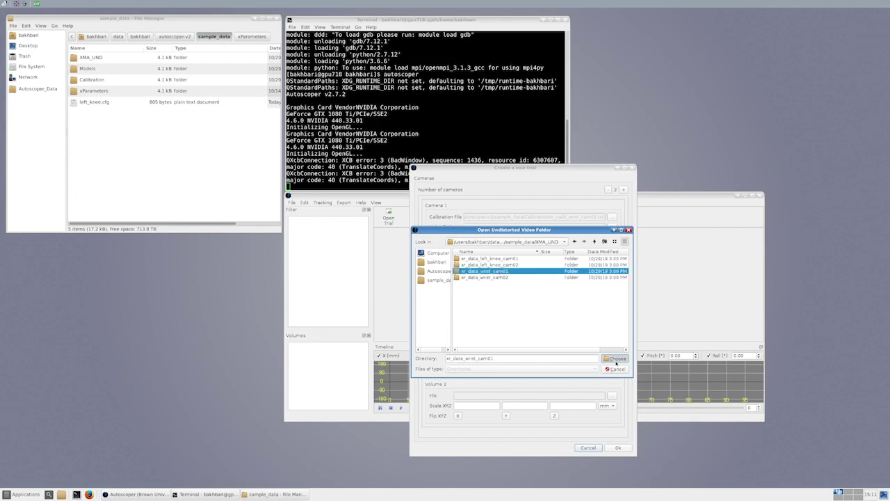
click(616, 359)
click(614, 263)
click(438, 280)
double_click(473, 271)
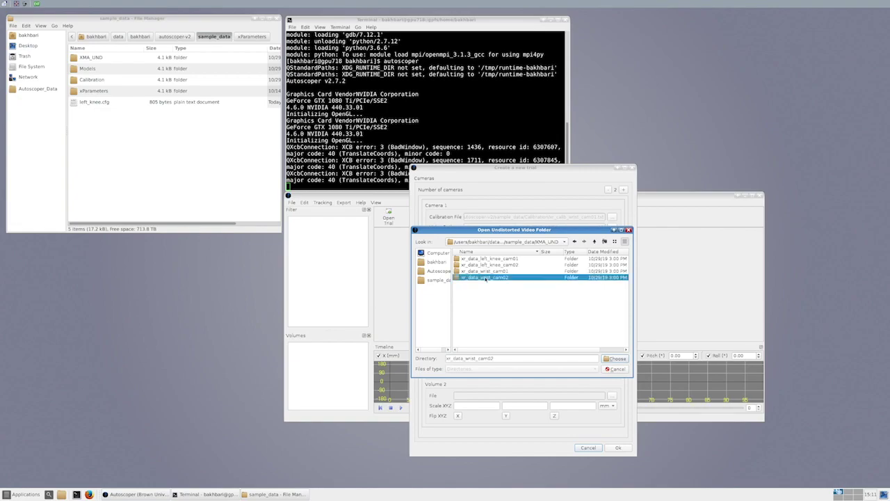
double_click(504, 275)
click(616, 359)
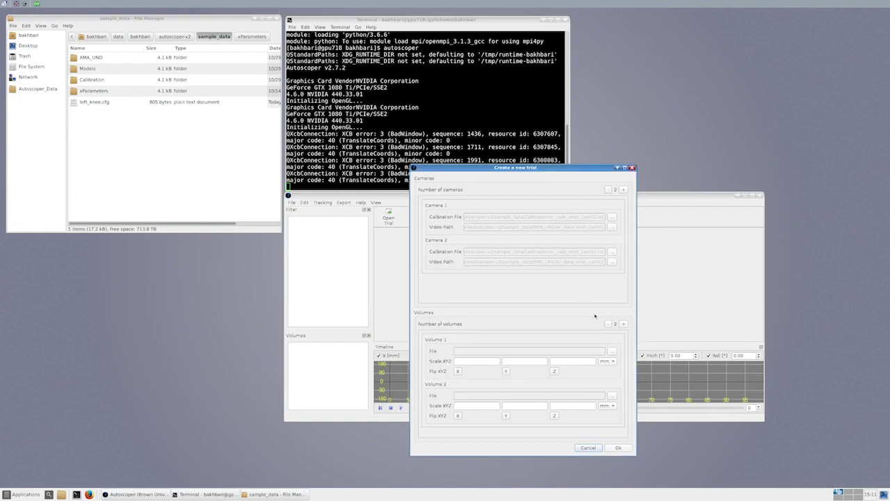
Load Models/rad_dcm_cropped.tif as Volume 1 with scale 0.39625, 0.39625, 0.625.
click(612, 351)
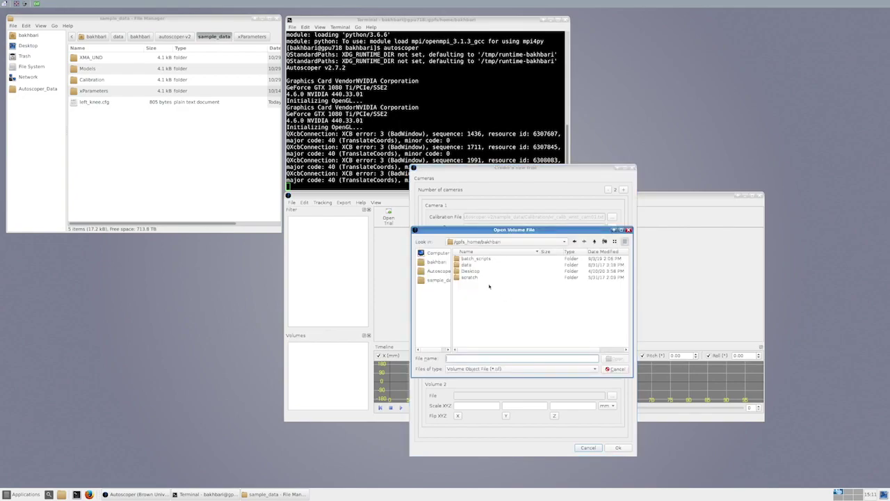
click(438, 281)
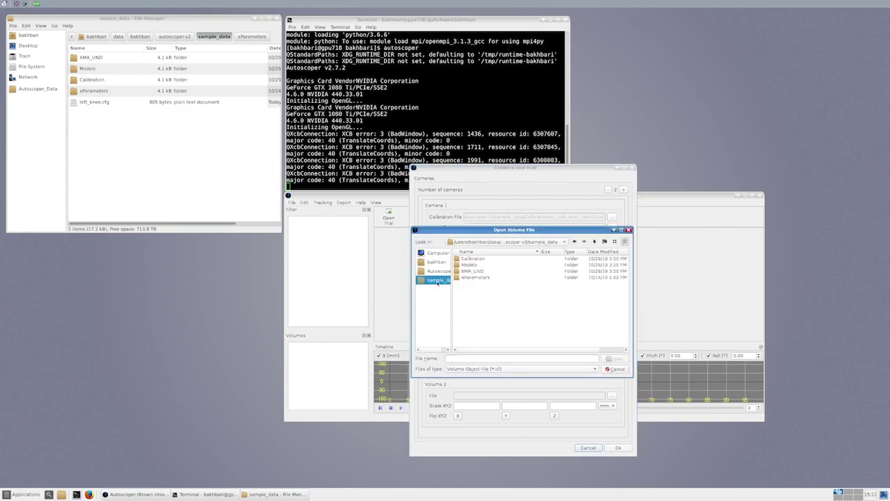
double_click(471, 265)
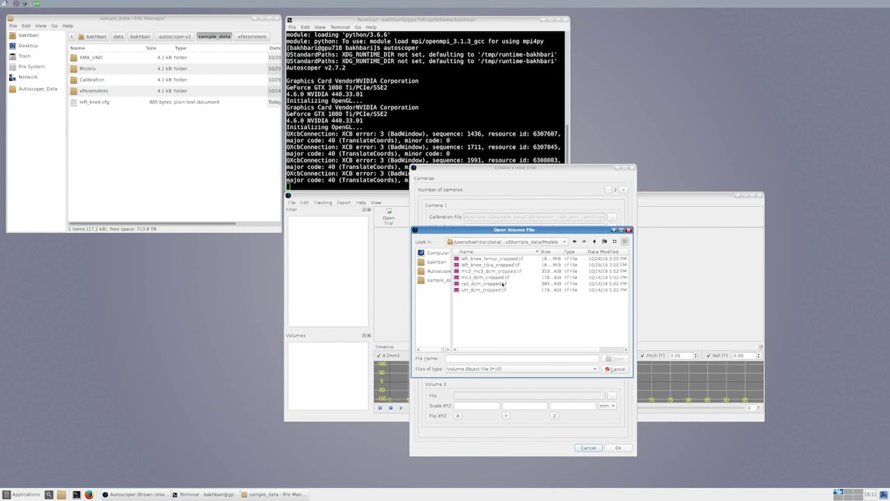
click(500, 284)
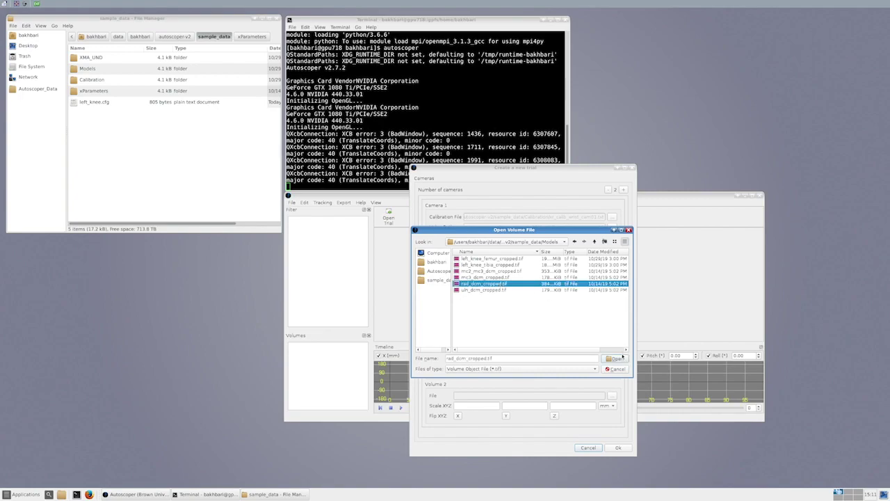
click(621, 358)
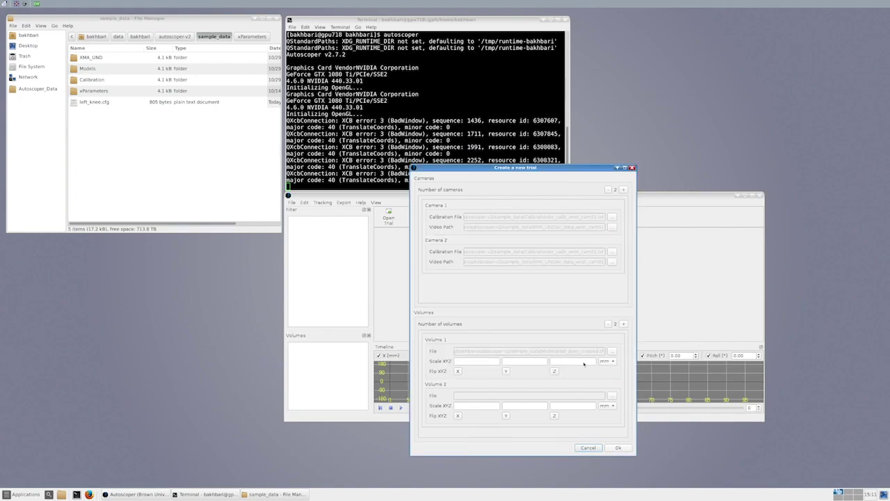
click(496, 361)
click(532, 361)
text(0.39625)
click(571, 361)
Load Models/mc3_dcm_cropped.tif as Volume 2 with the same scale, and create the trial.
click(612, 397)
click(438, 280)
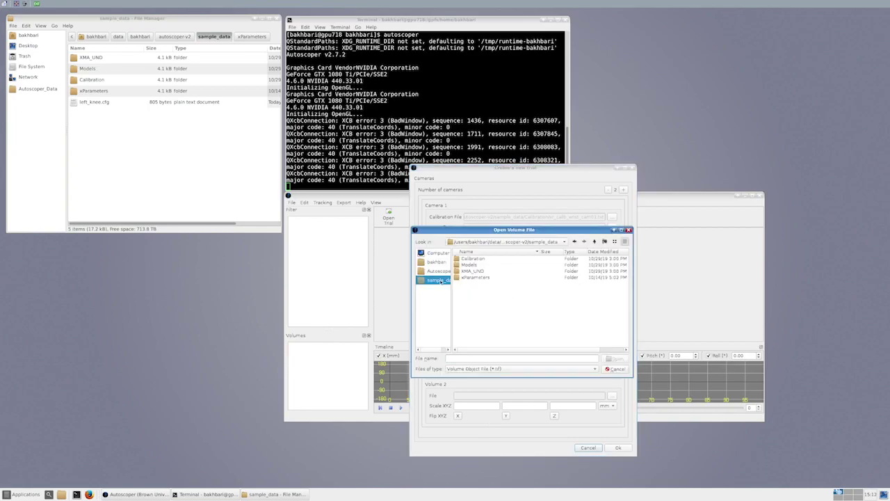
double_click(473, 264)
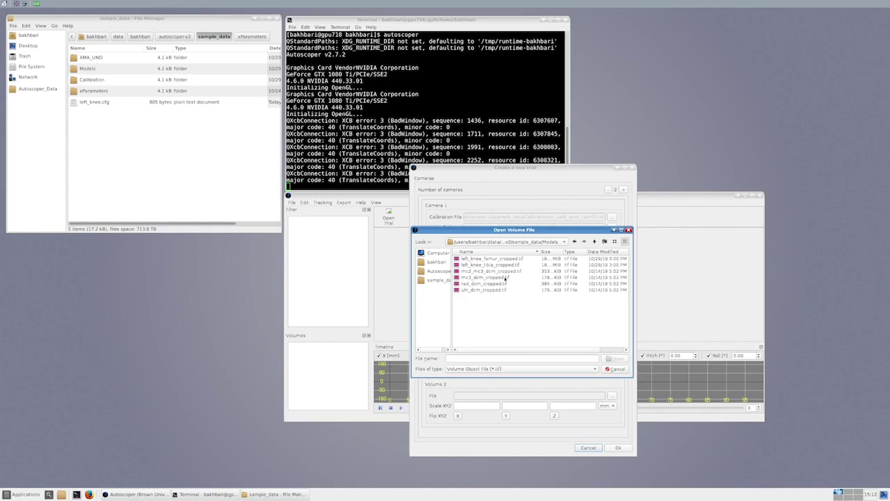
click(505, 277)
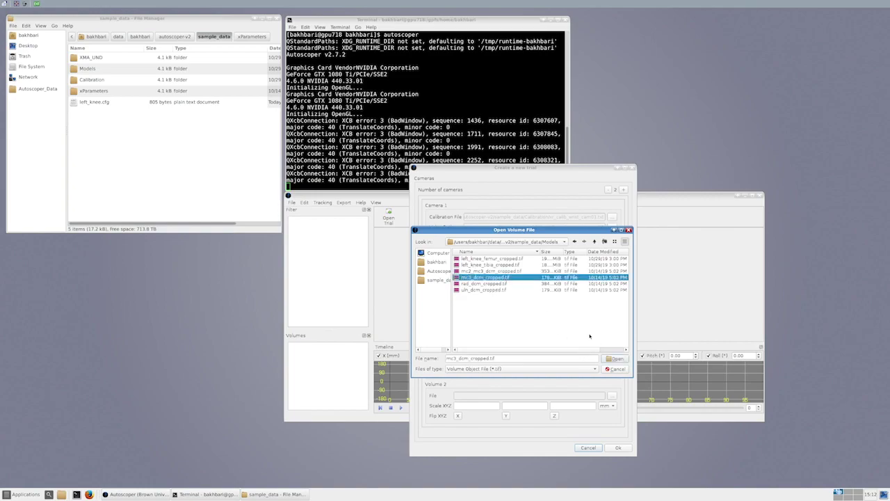
click(619, 360)
click(483, 406)
text(0.39625)
click(521, 405)
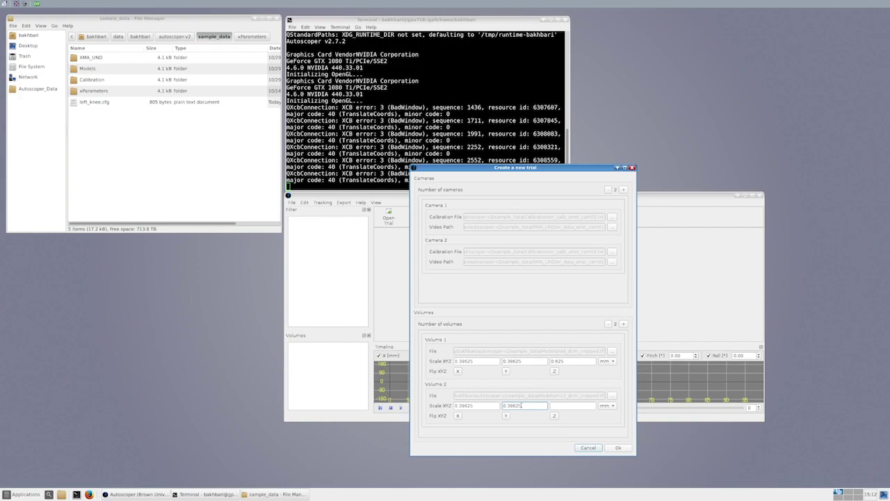
click(570, 406)
click(617, 447)
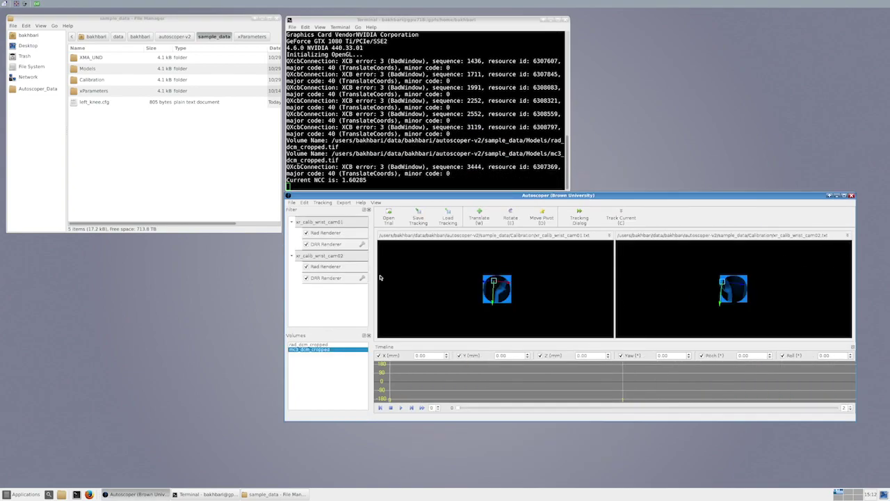
click(292, 202)
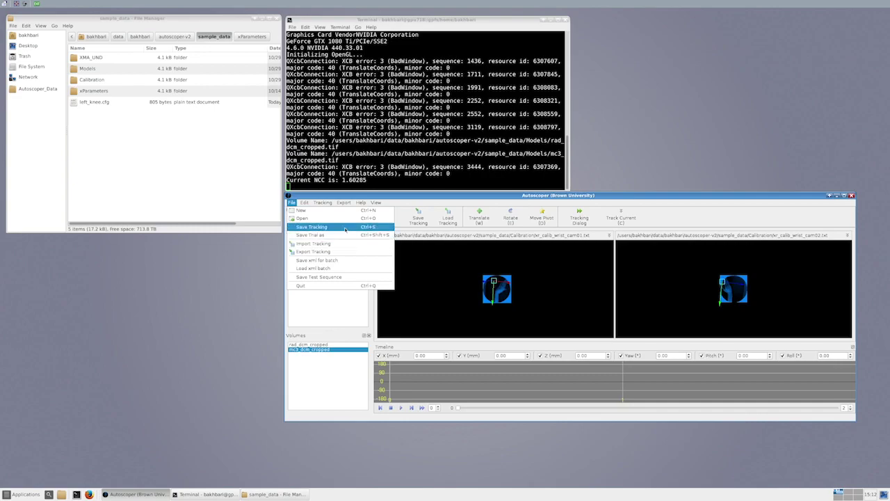
Save the trial configuration into sample_data under the name wrist_sample.
click(345, 228)
click(481, 276)
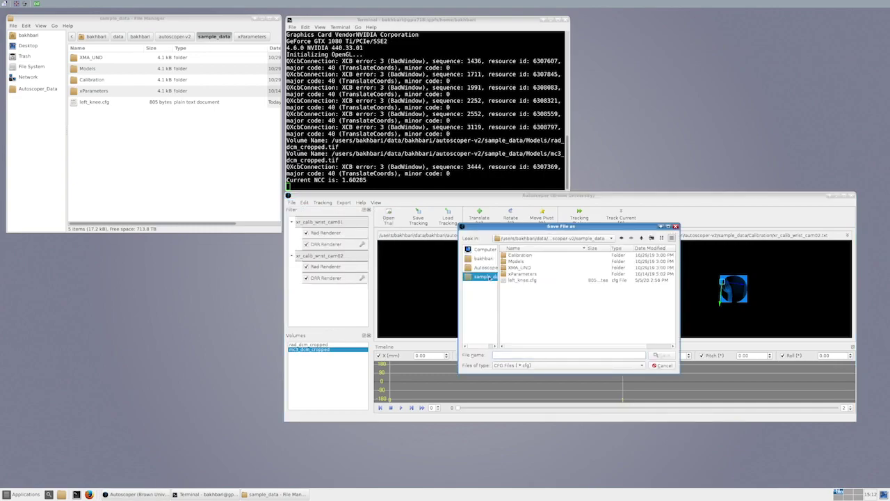
click(534, 353)
text(wrist_sample.cfg)
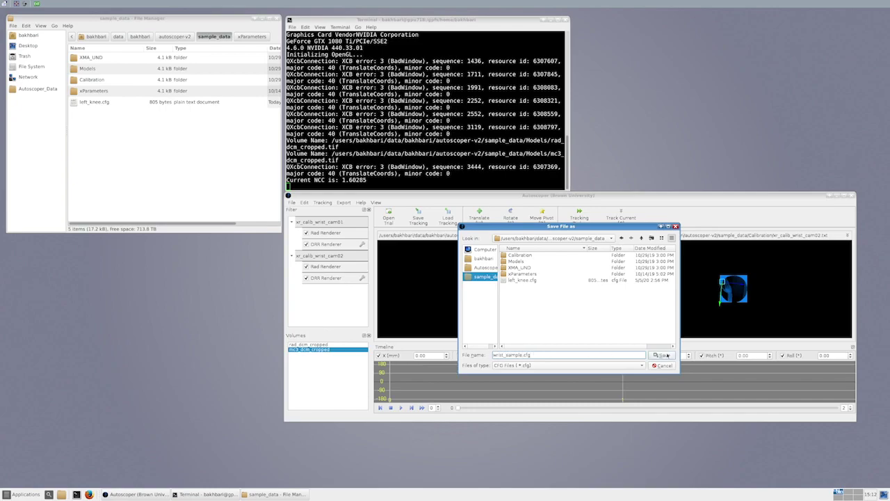
click(664, 355)
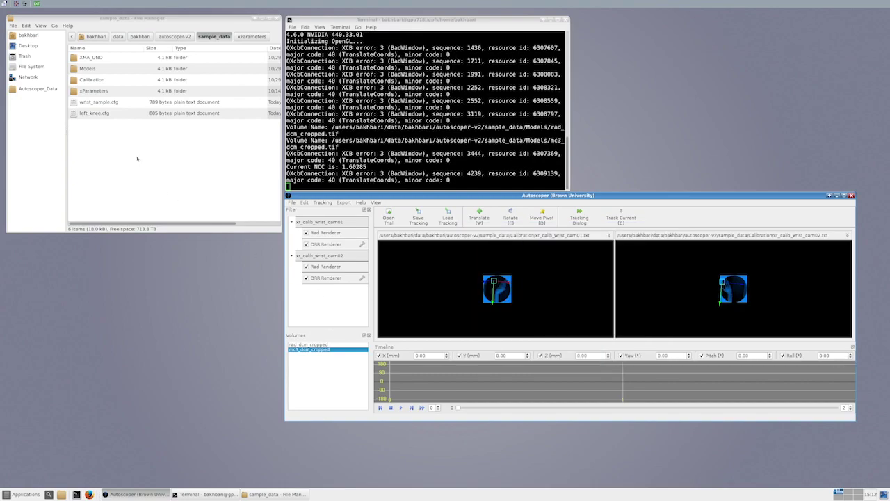
click(105, 102)
double_click(111, 102)
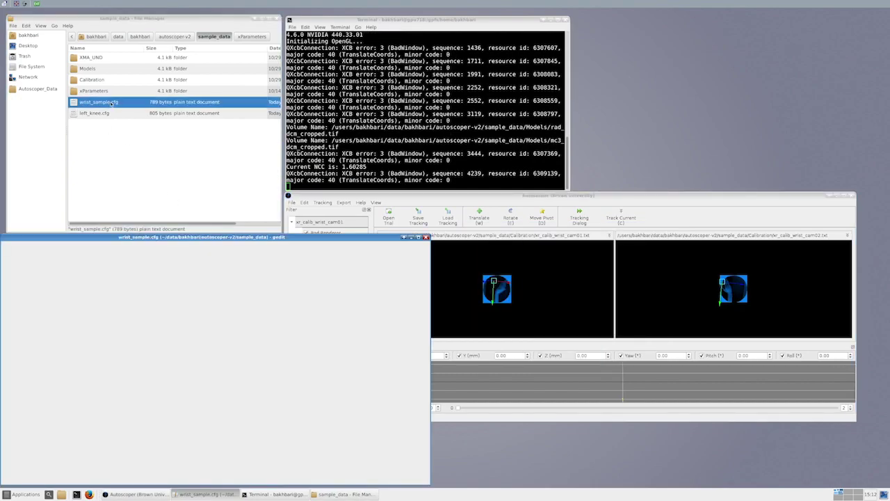
drag(186, 236, 235, 193)
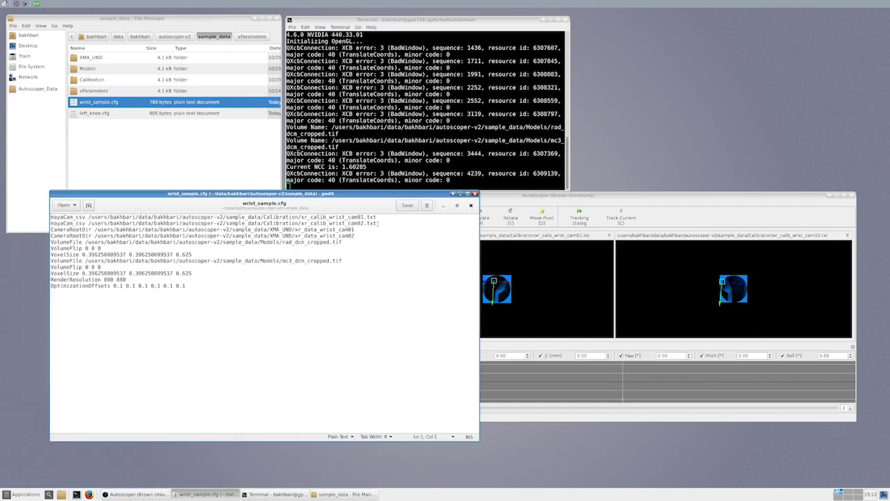
drag(376, 223, 75, 218)
click(151, 237)
drag(354, 236, 303, 229)
drag(194, 255, 59, 243)
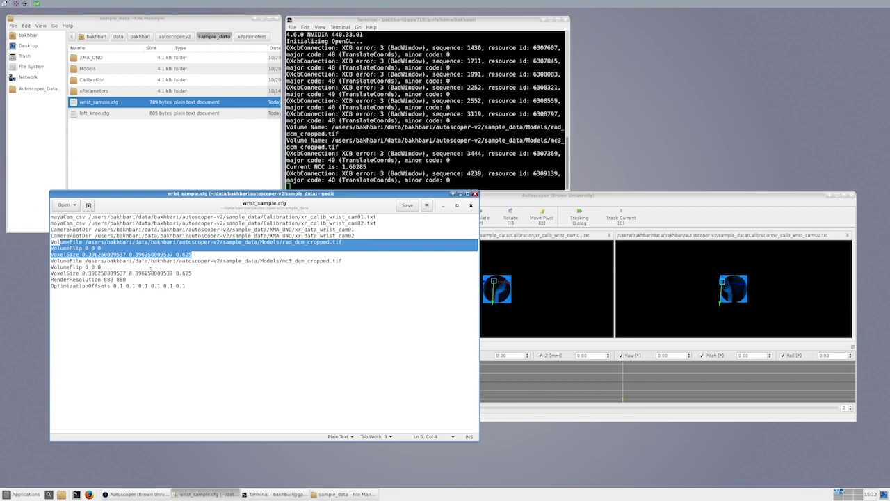
click(195, 273)
key(shift+Home)
key(shift+Up)
key(shift+Up)
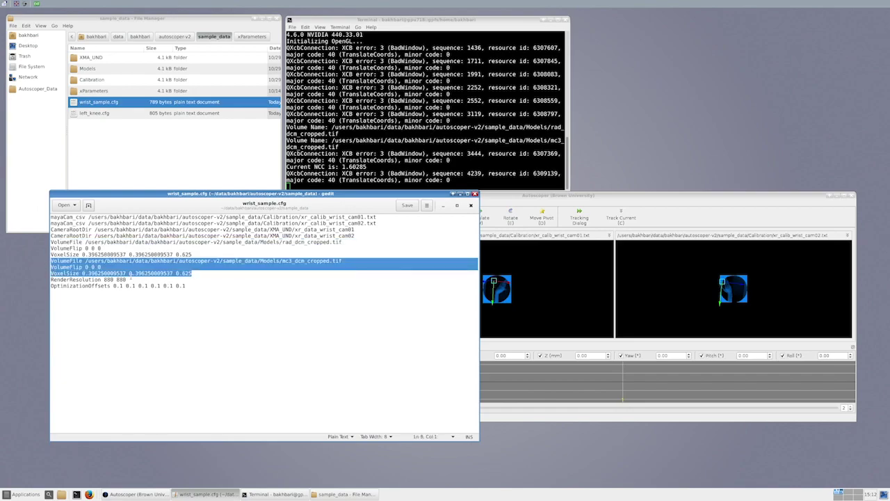
click(125, 284)
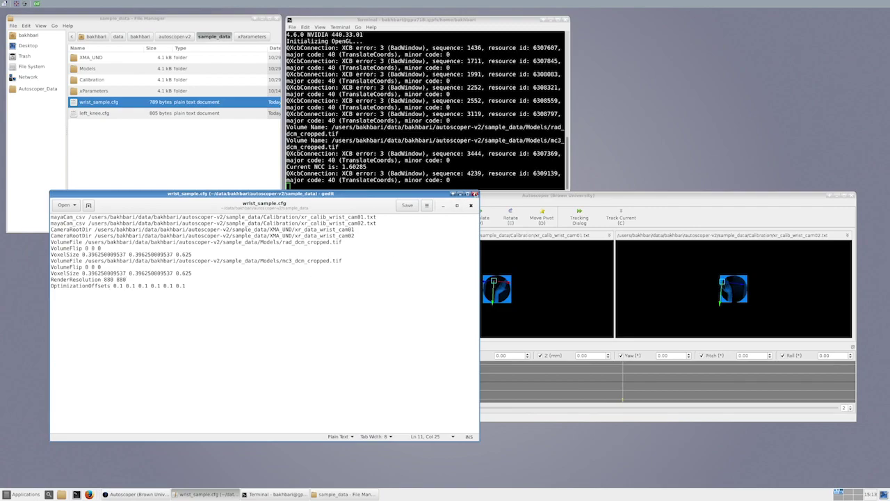
click(475, 194)
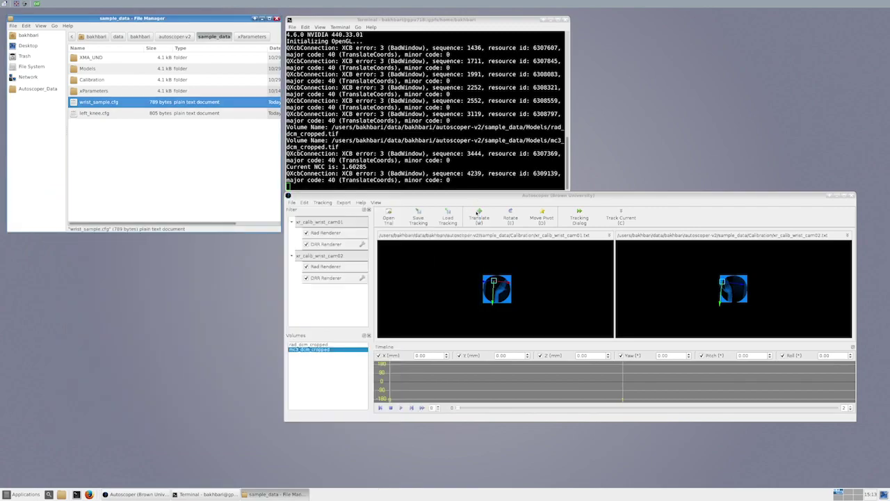
Maximize Autoscoper and load xParameters/control_settings.vie as the first camera's filter settings.
click(602, 196)
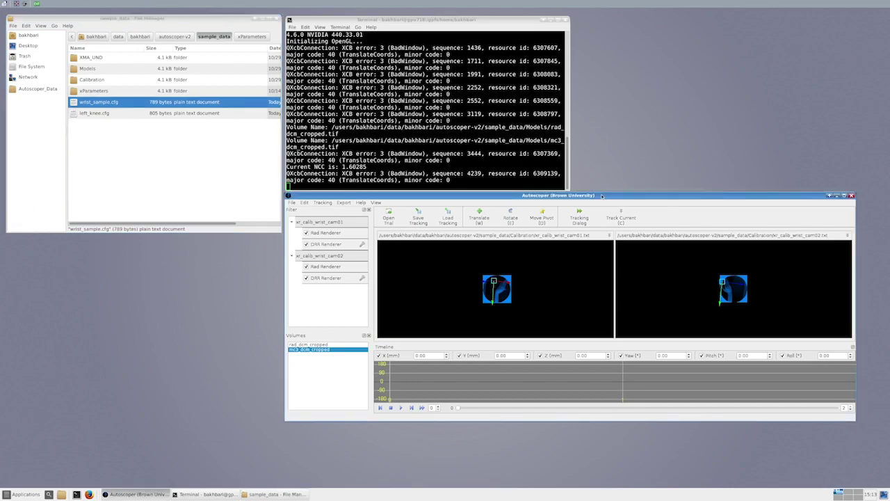
click(843, 196)
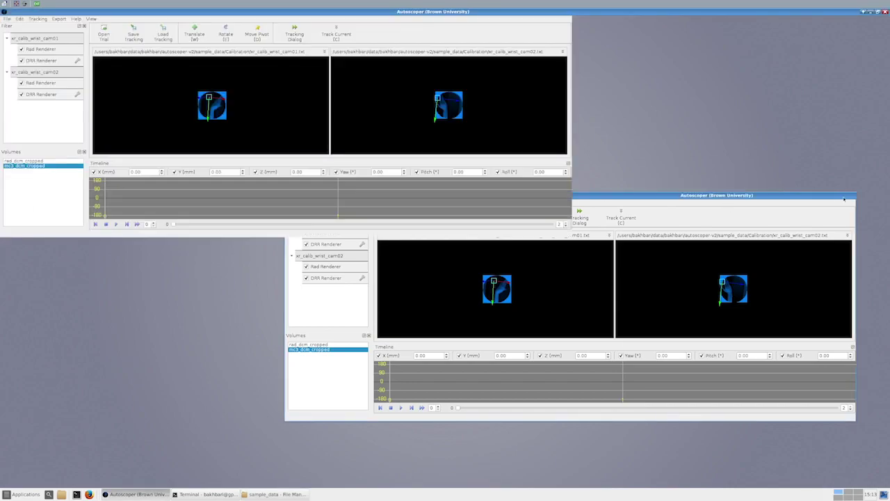
click(49, 40)
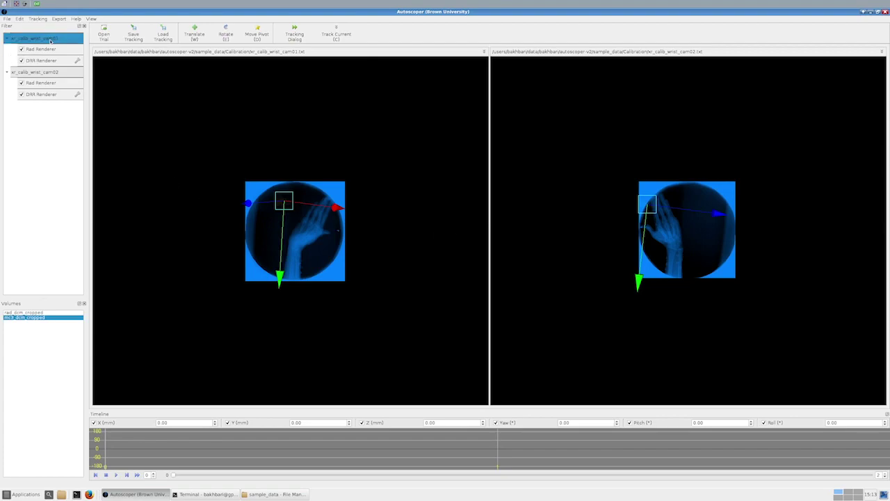
right_click(53, 40)
click(73, 43)
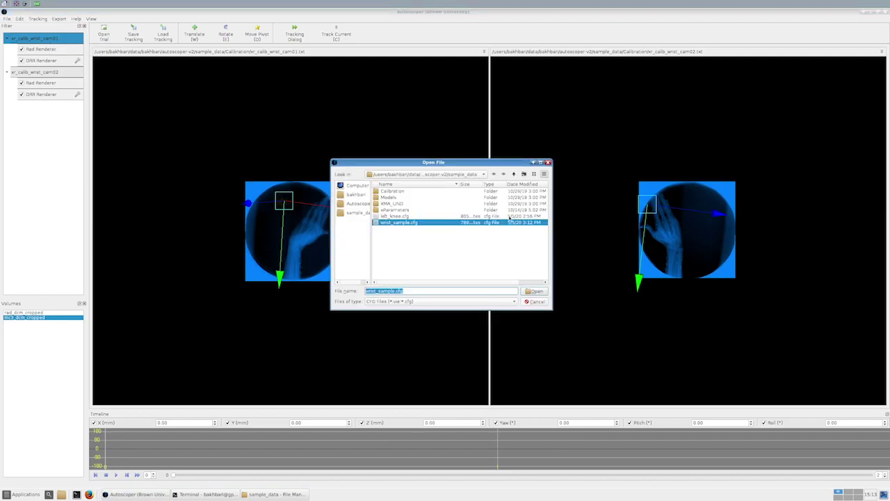
click(388, 210)
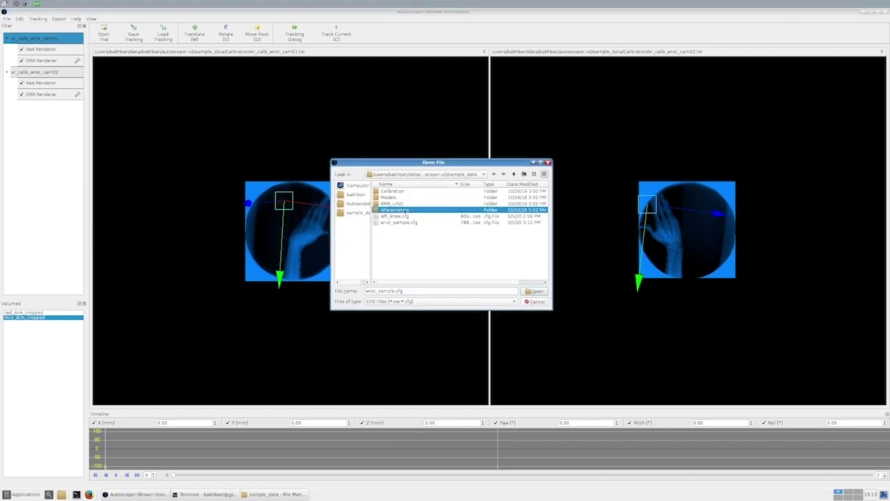
double_click(405, 210)
click(415, 191)
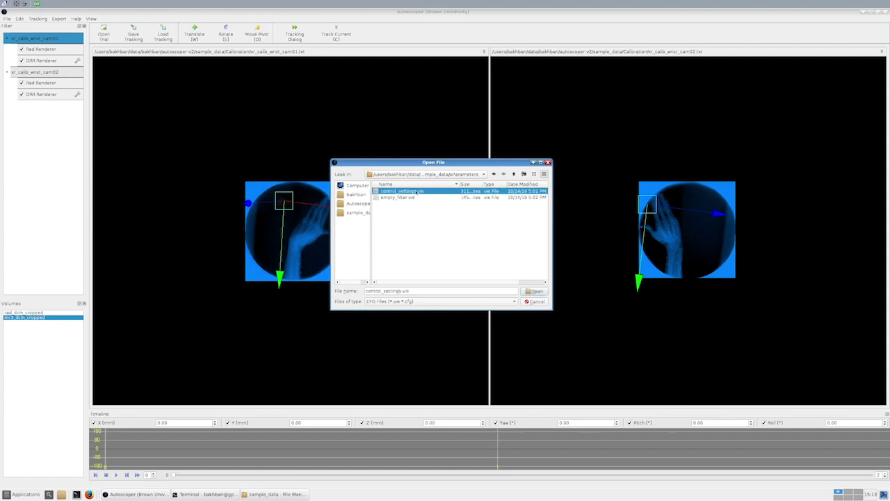
click(534, 292)
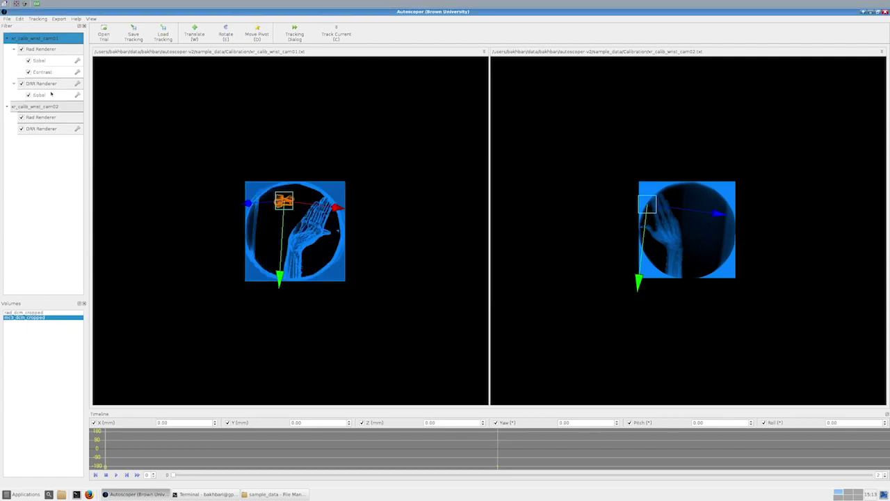
Load control_settings.vie as the filter settings for the second camera, xr_calib_wrist_cam02.
click(34, 106)
right_click(49, 108)
click(73, 117)
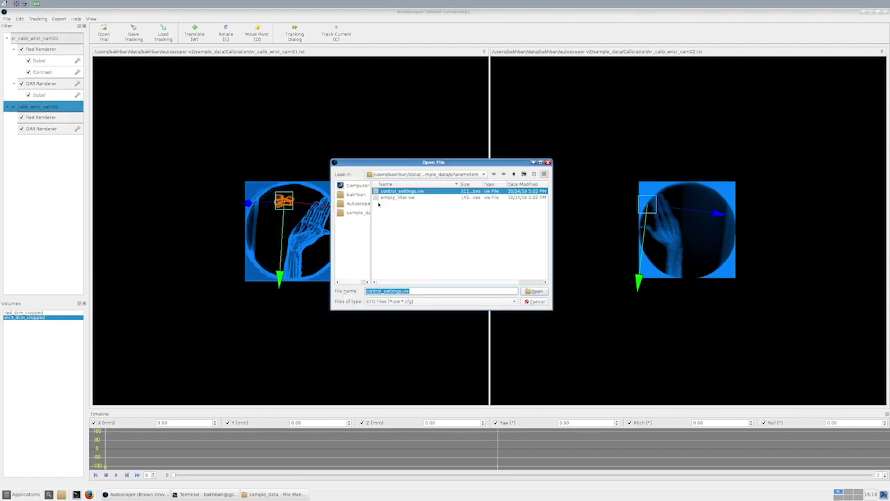
click(534, 290)
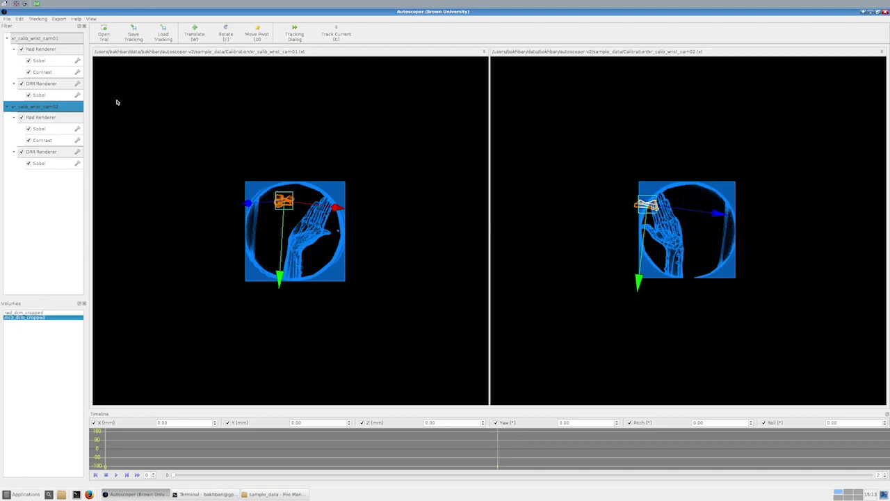
click(62, 84)
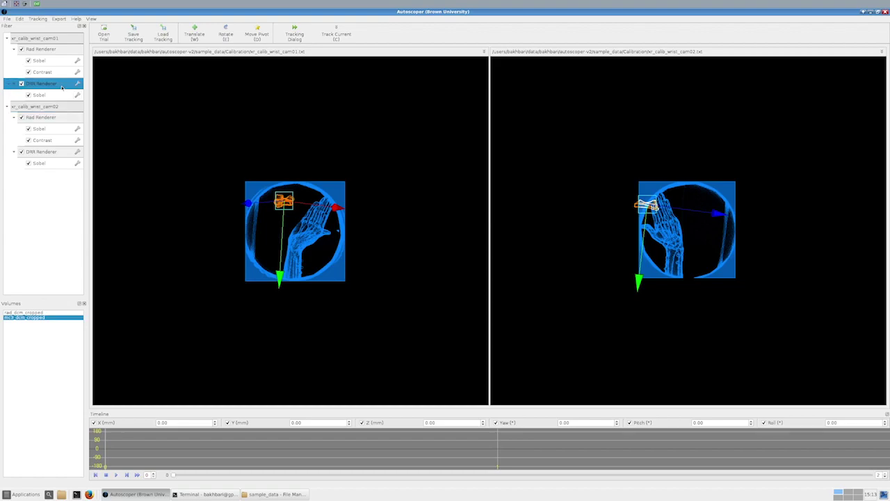
Zoom into the cam01 and cam02 views until each circular wrist X-ray fills its panel.
click(30, 312)
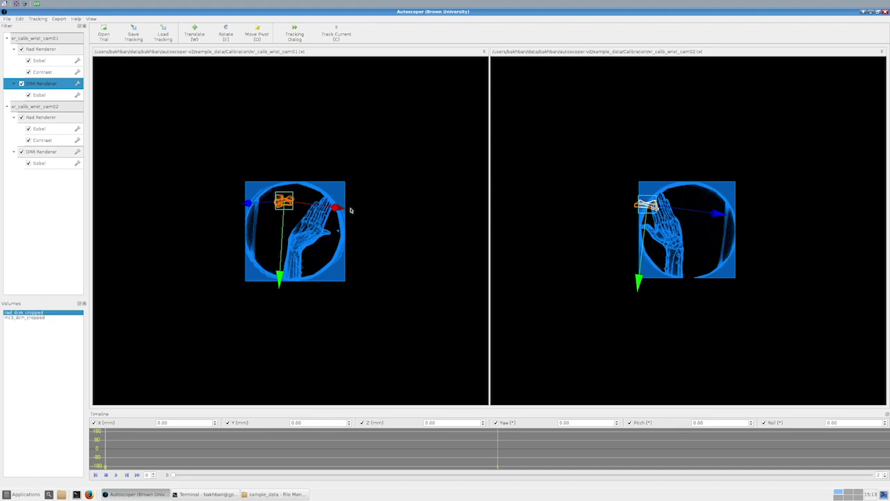
scroll(351, 210, up, 10)
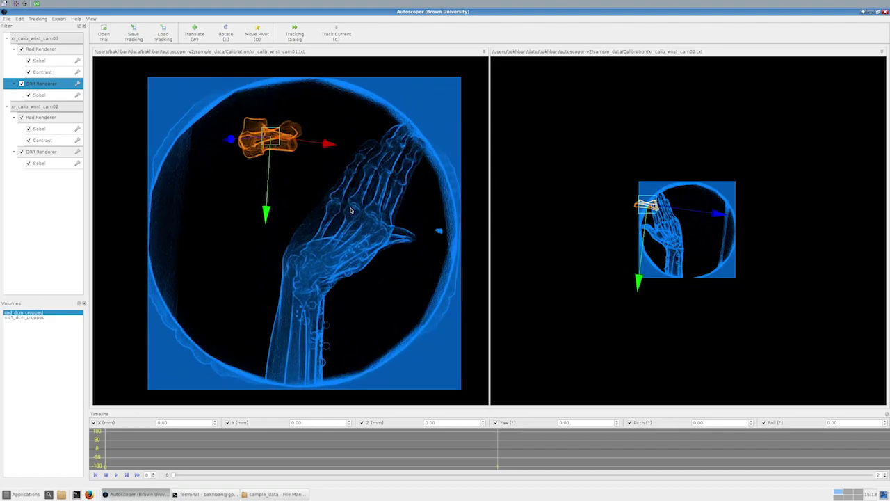
scroll(351, 210, up, 1)
scroll(687, 239, up, 10)
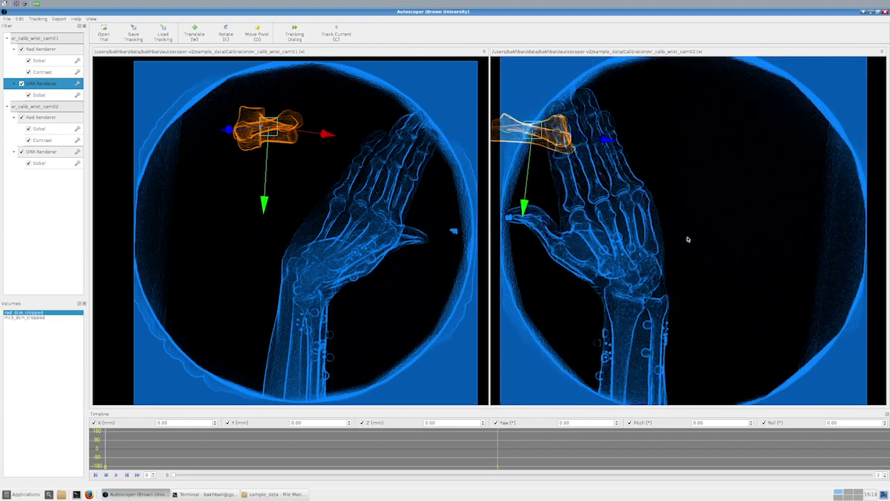
scroll(687, 240, up, 4)
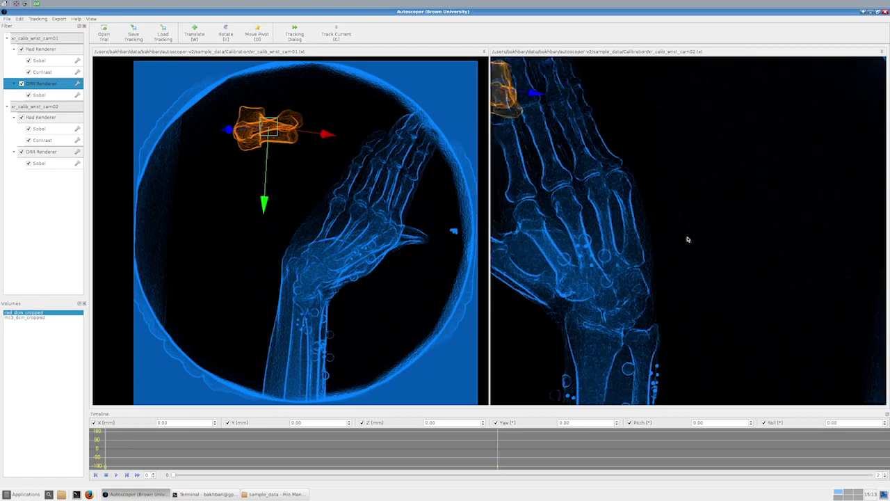
scroll(687, 239, down, 6)
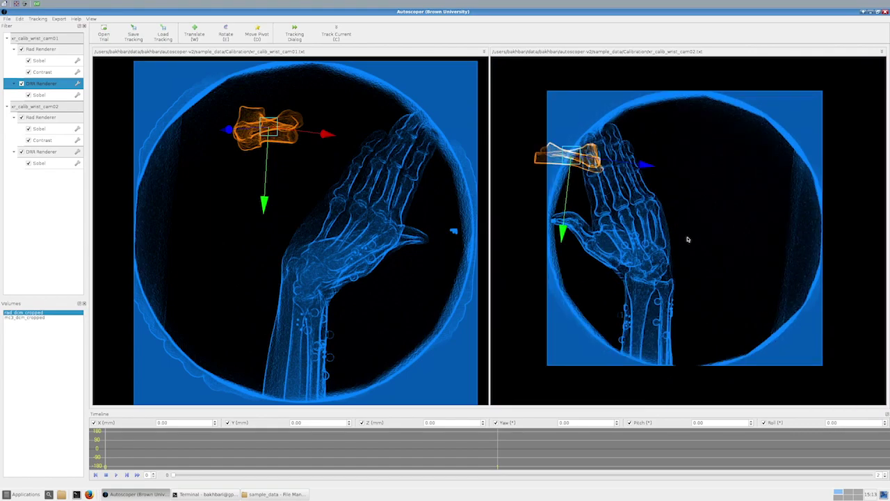
scroll(687, 240, up, 1)
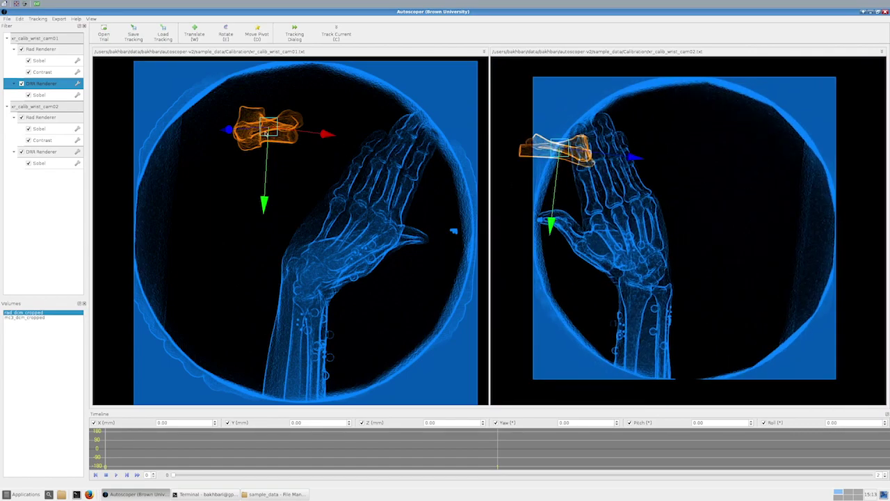
Move the radius model down from the fingers onto the distal radius of the forearm.
drag(322, 232, 320, 237)
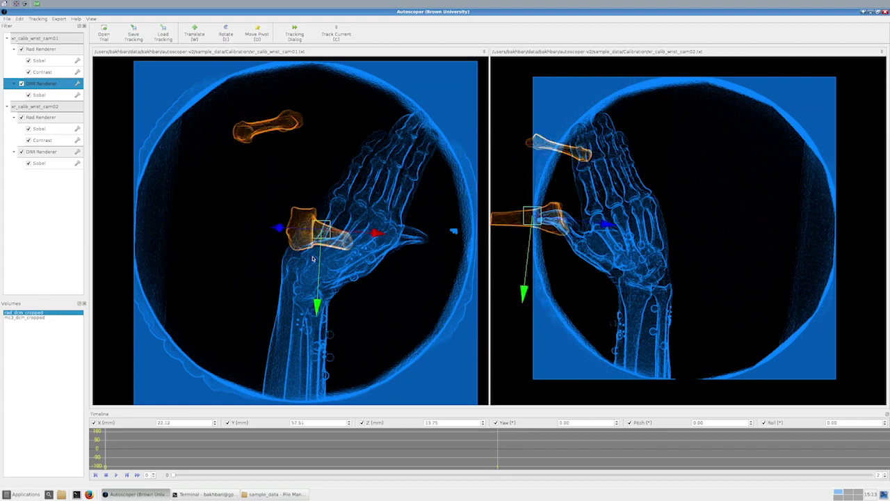
drag(318, 237, 309, 303)
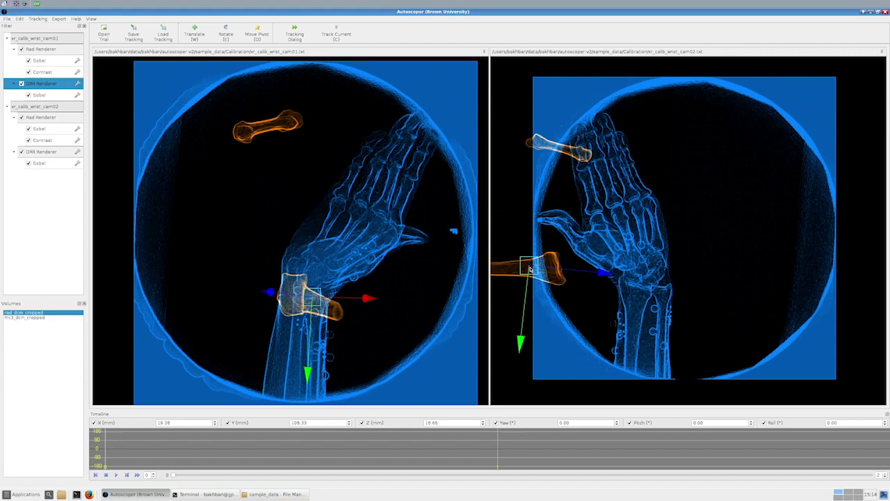
drag(582, 287, 614, 301)
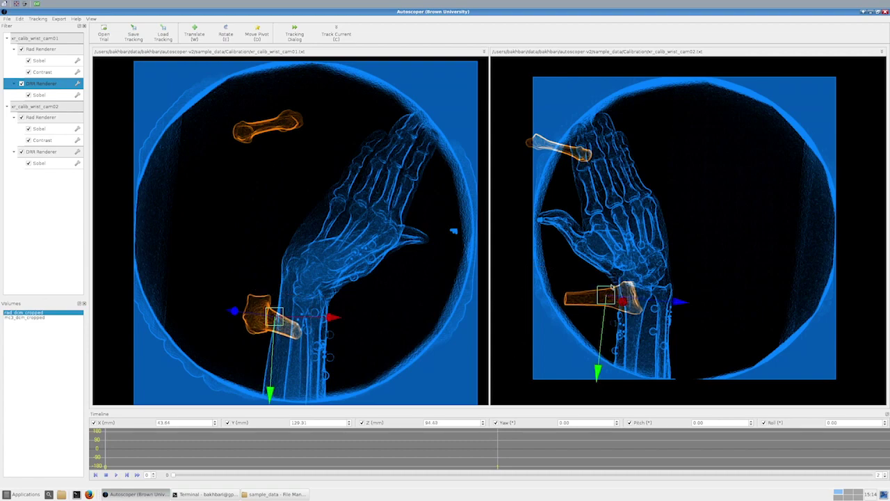
Rotate the model along the radius shaft to yaw -165.66°, pitch 27.40°, roll -95.97°.
key(e)
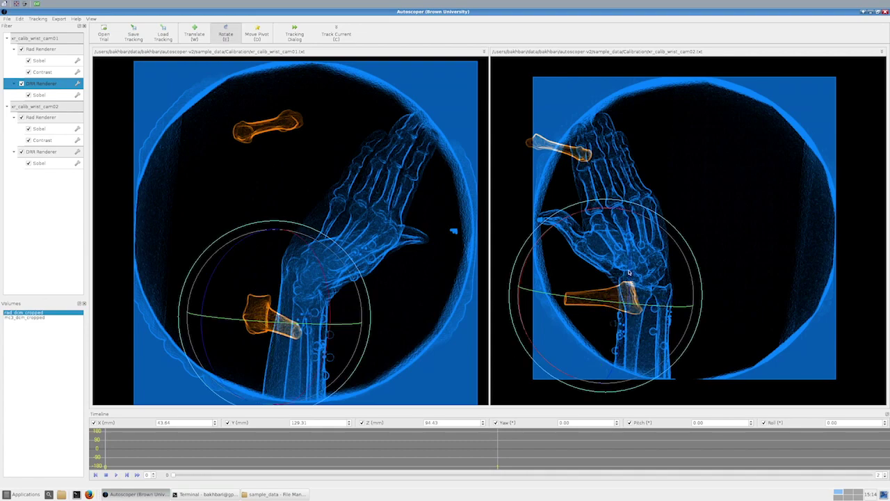
drag(584, 241, 642, 291)
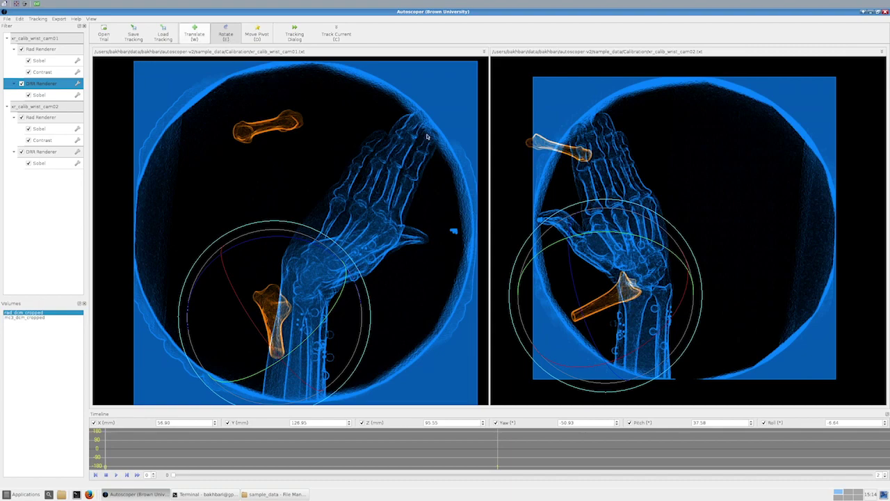
drag(594, 273, 617, 280)
Translate and rotate the radius model to roughly line it up with the radius in both views.
key(w)
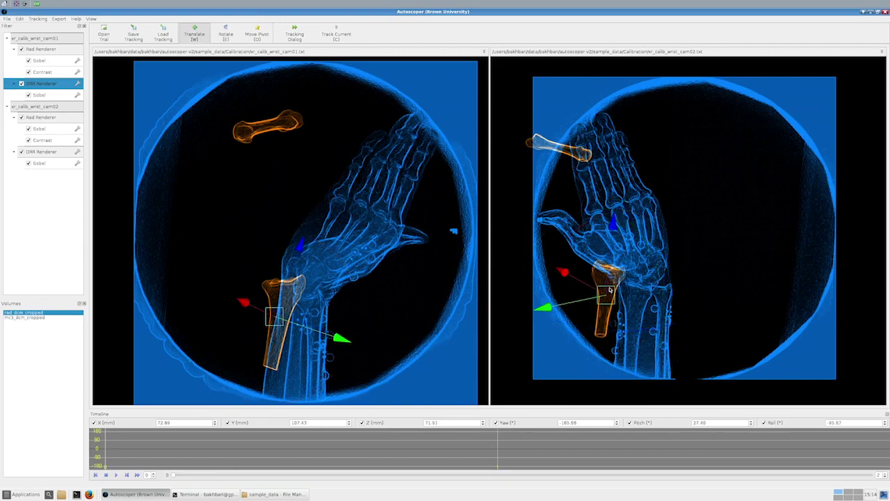
drag(631, 307, 637, 312)
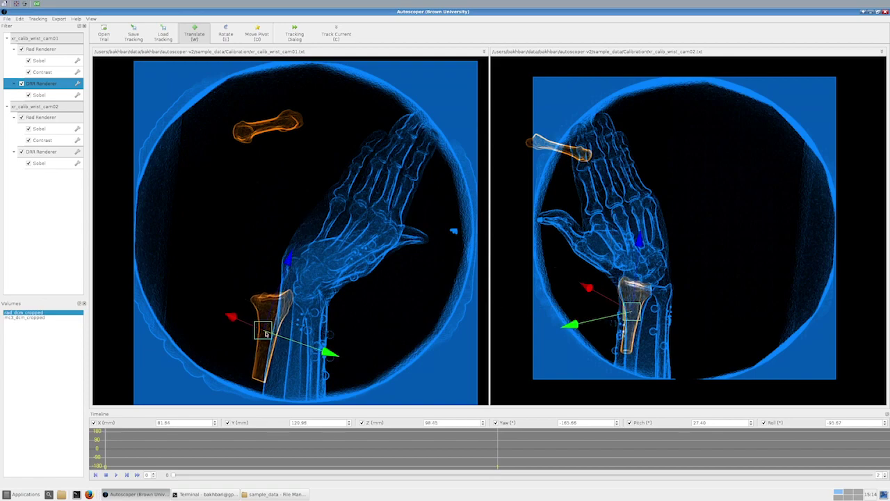
drag(278, 332, 308, 320)
key(e)
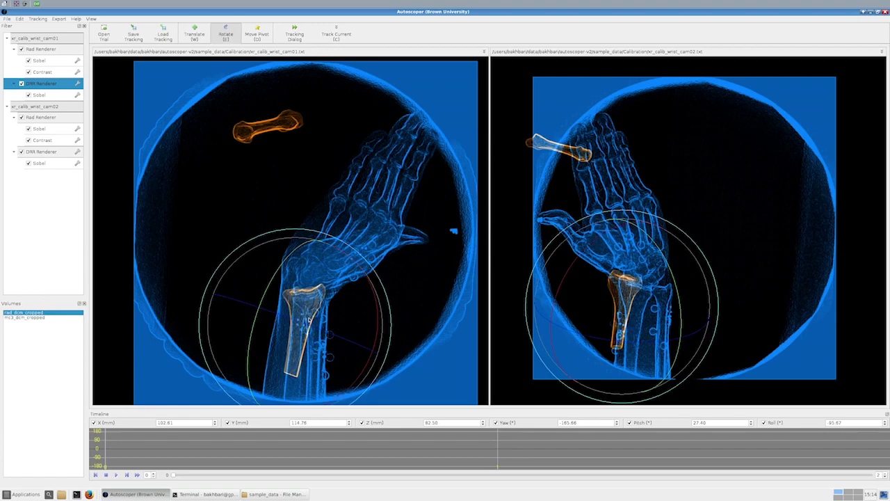
drag(289, 319, 305, 307)
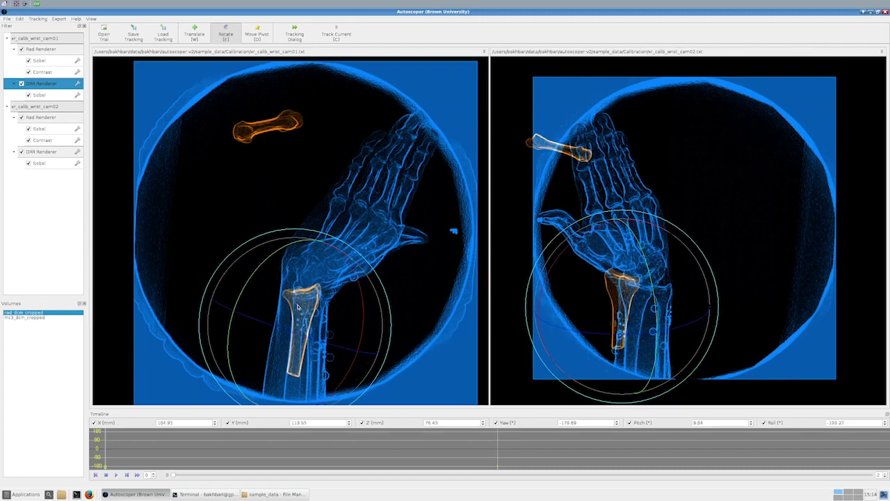
drag(612, 285, 626, 297)
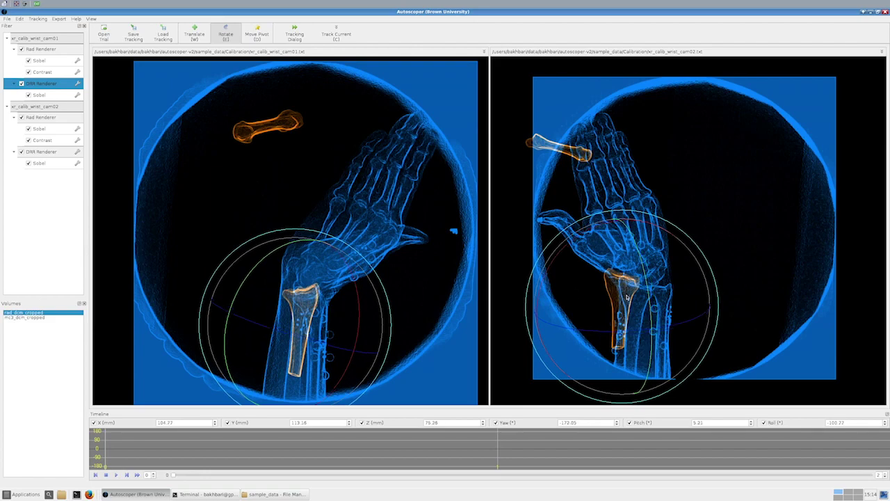
Fine-tune the model's position and rotation to yaw -176.65°, pitch -6.78°, roll -97.88°.
key(w)
drag(635, 313, 635, 314)
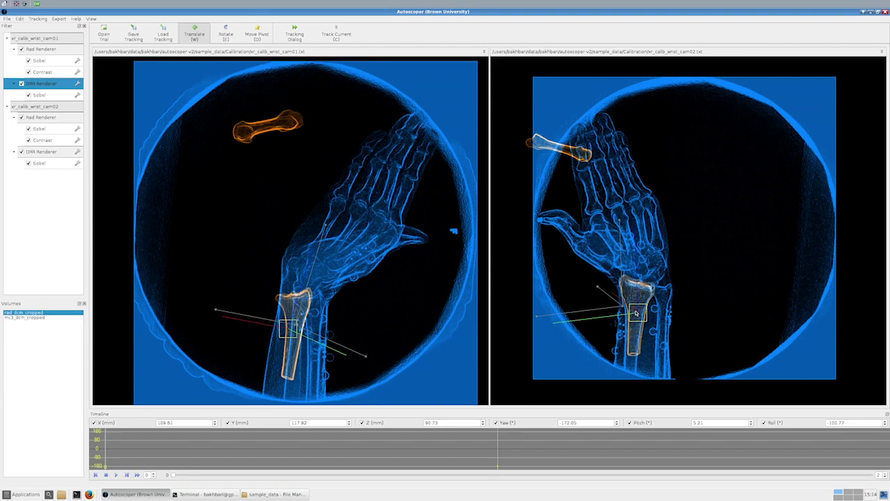
drag(291, 327, 303, 306)
key(e)
drag(380, 294, 385, 276)
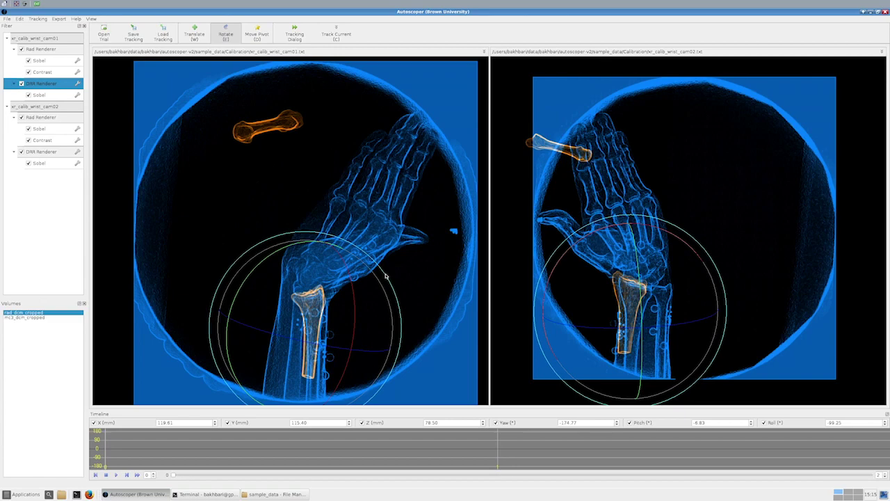
drag(386, 276, 384, 273)
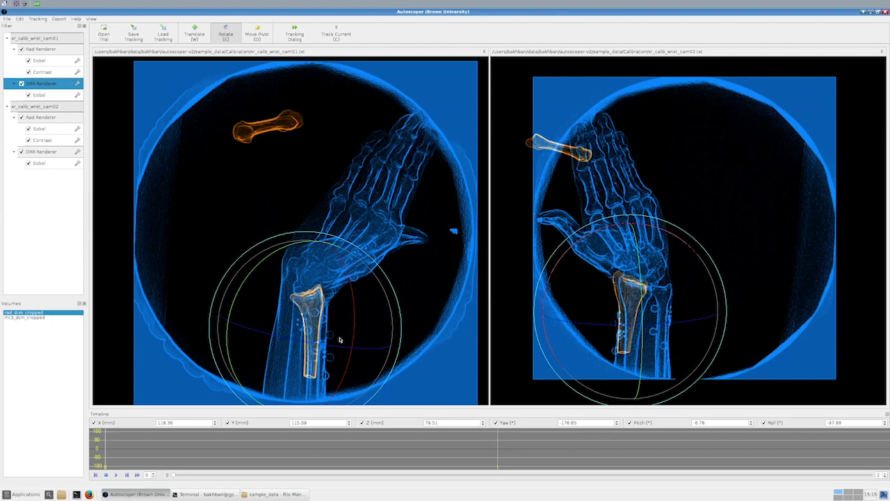
key(w)
drag(310, 334, 313, 329)
drag(628, 333, 634, 316)
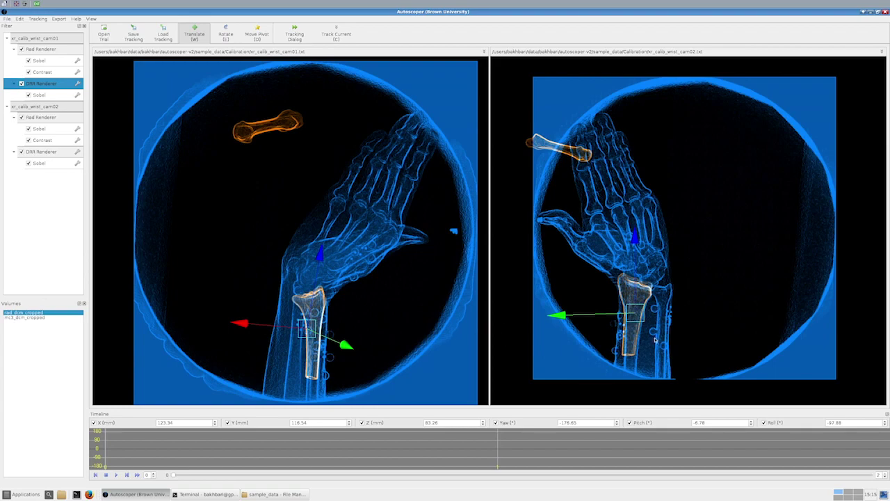
scroll(658, 337, up, 5)
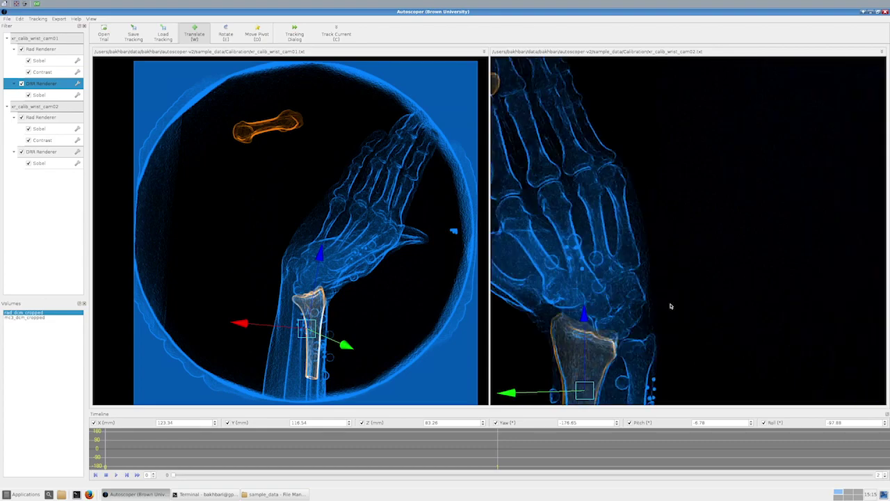
Zoom both views in on the aligned radius and bring the Terminal log to the front.
scroll(680, 266, up, 4)
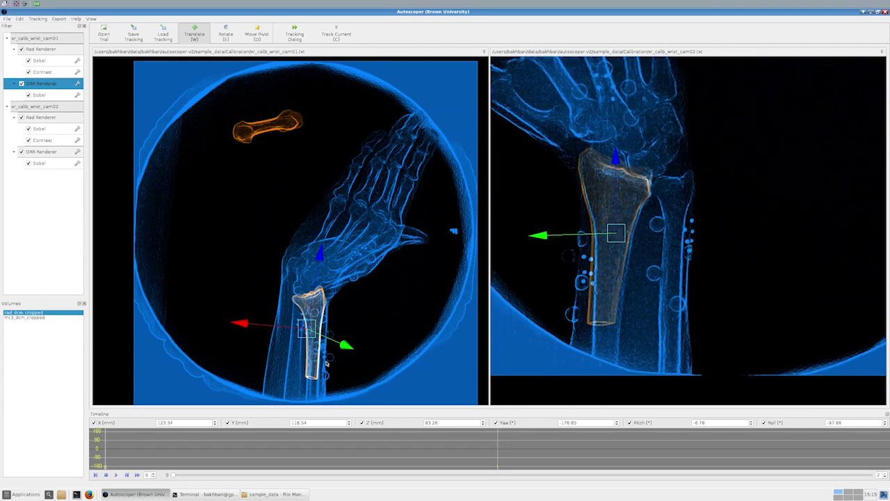
scroll(363, 341, up, 4)
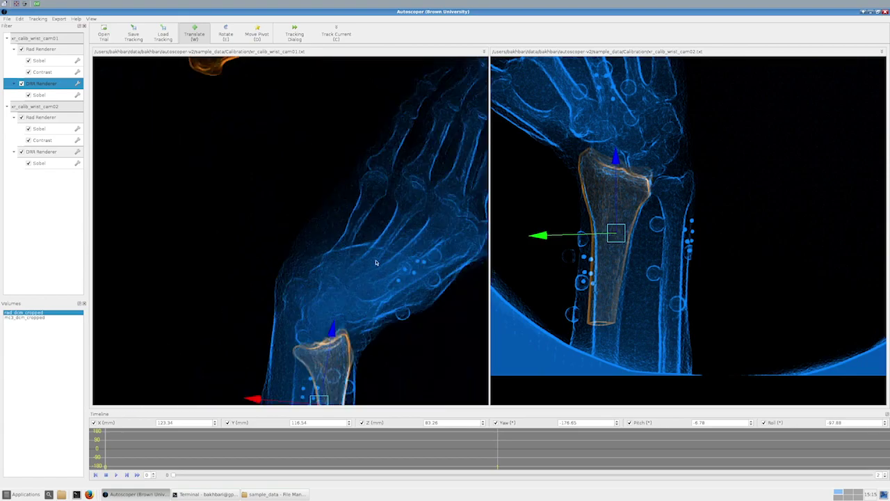
click(223, 494)
click(353, 237)
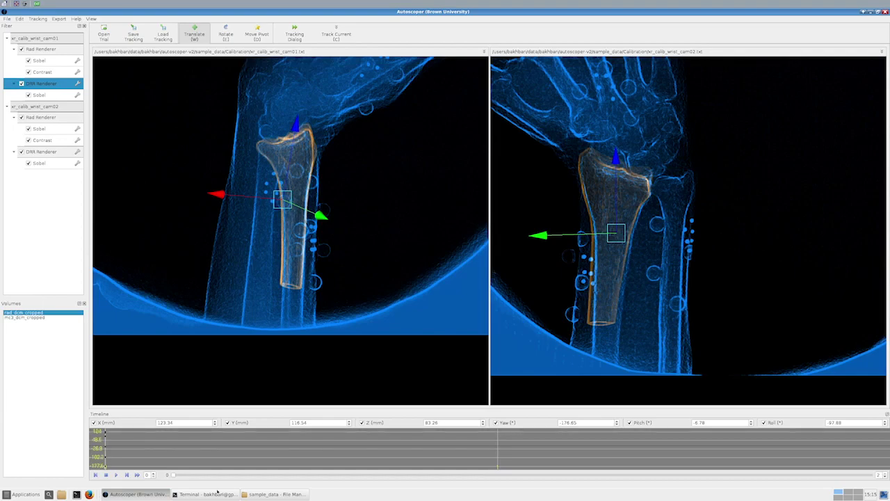
click(217, 493)
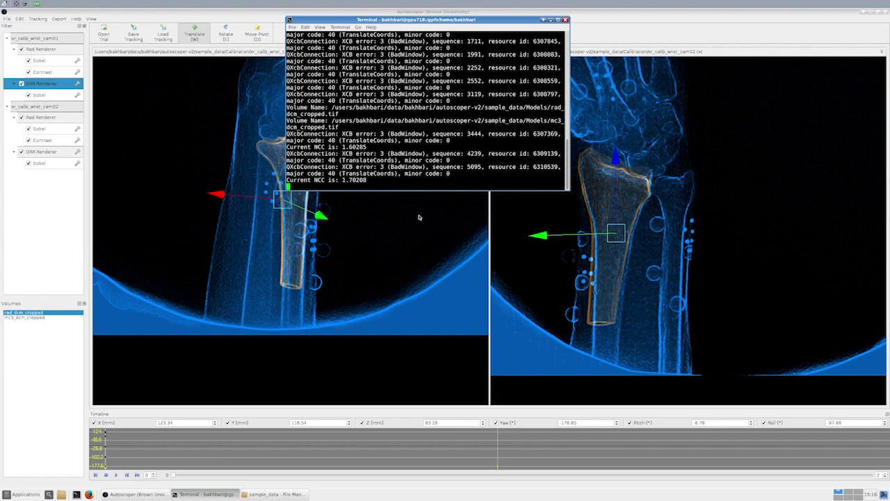
Run Track Current on frame 0 and widen the Terminal to read the final NCC of 0.602033.
click(418, 249)
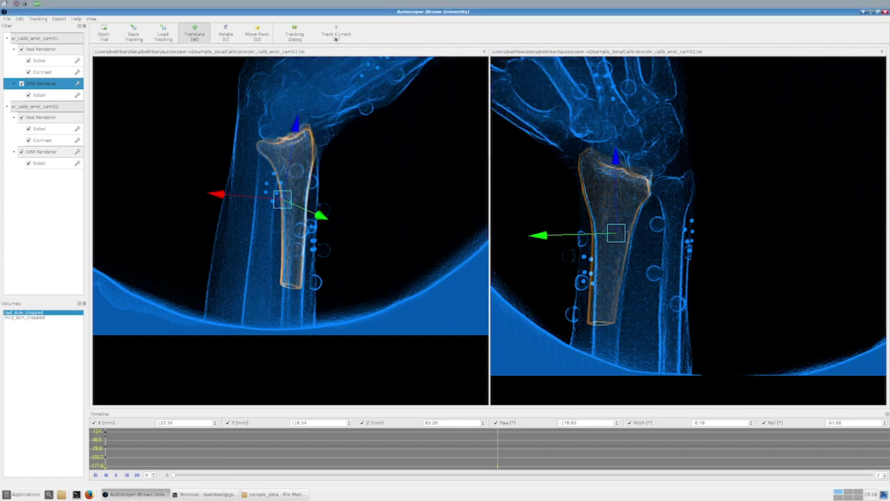
key(alt+Tab)
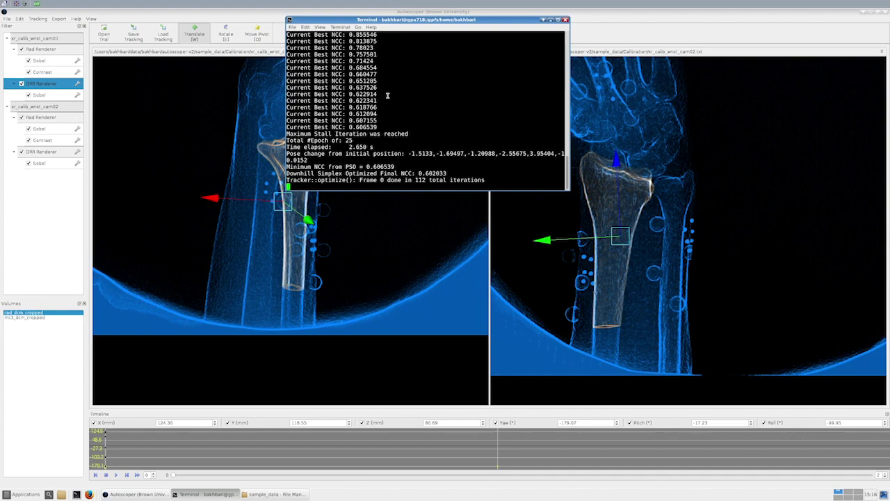
scroll(480, 132, up, 1)
scroll(480, 132, up, 3)
drag(571, 103, 643, 103)
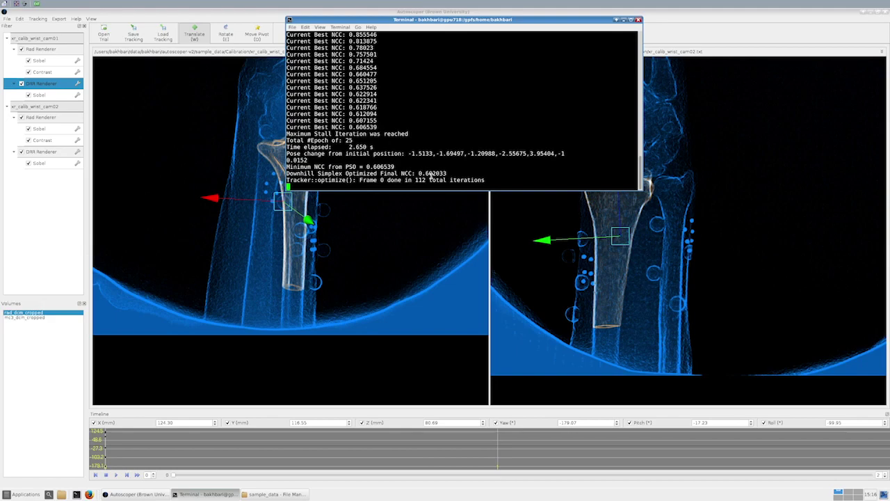
Nudge the radius model slightly to the right in the left view.
click(405, 238)
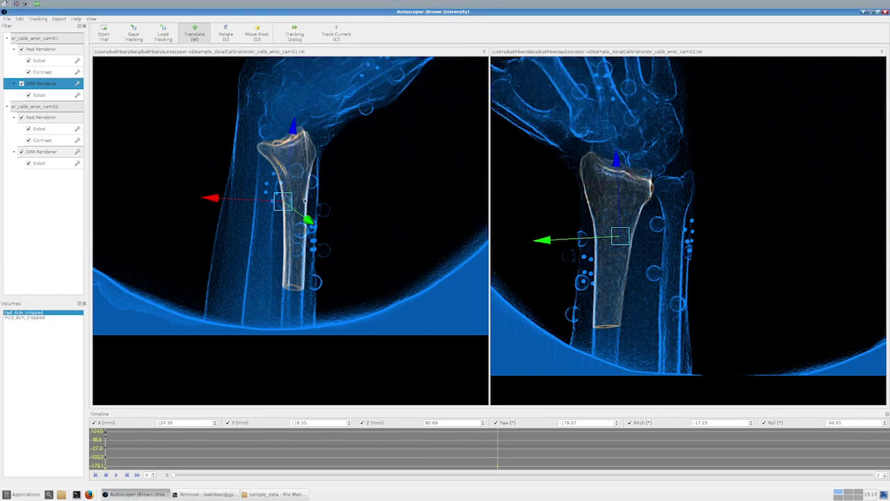
click(291, 201)
drag(292, 201, 300, 201)
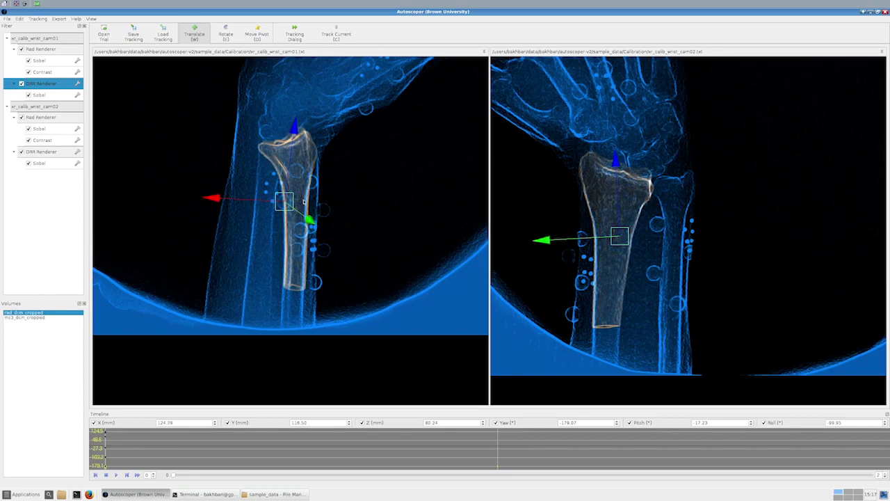
Check the Terminal showing the frame 0 rerun at NCC 0.60159 in 83 iterations, then return to Autoscoper.
click(208, 494)
click(208, 493)
click(205, 493)
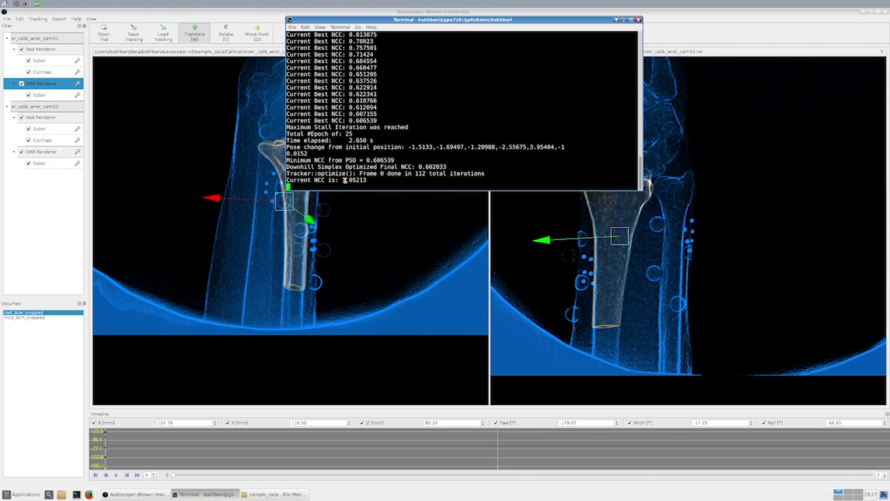
click(378, 223)
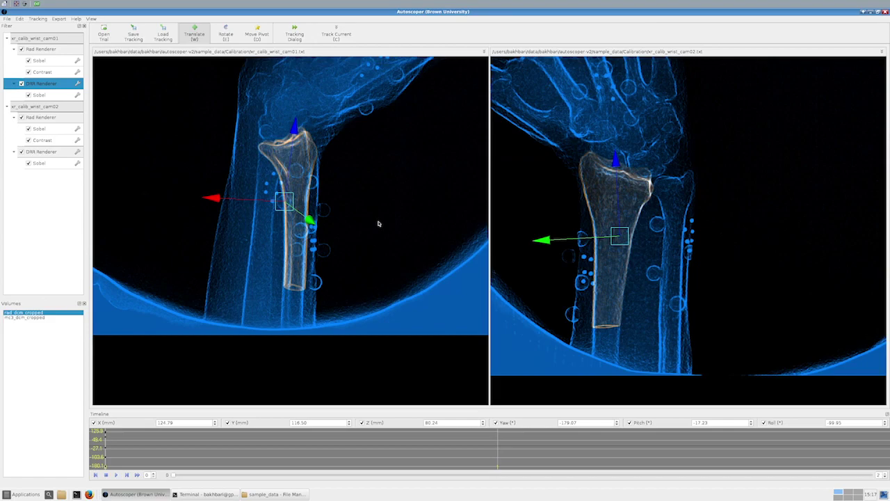
click(219, 493)
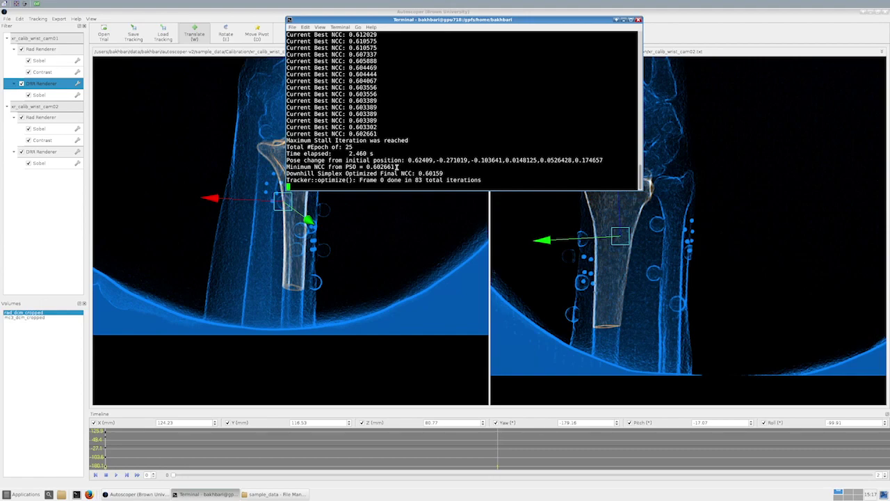
click(406, 238)
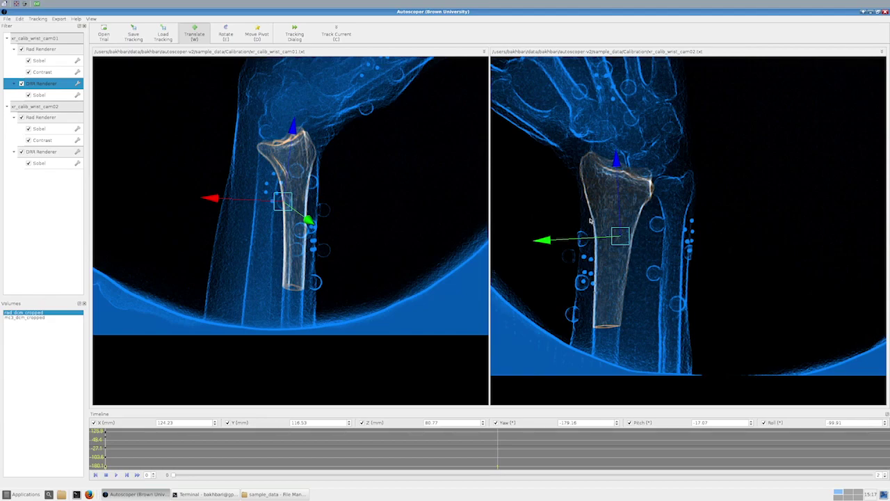
Toggle the DRR renderers off and on twice to check the model against the X-rays, then advance one frame.
key(h)
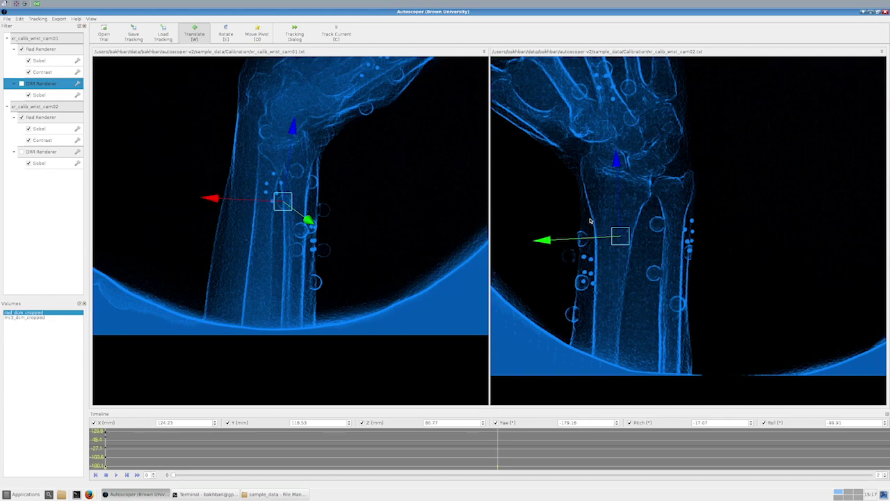
key(h)
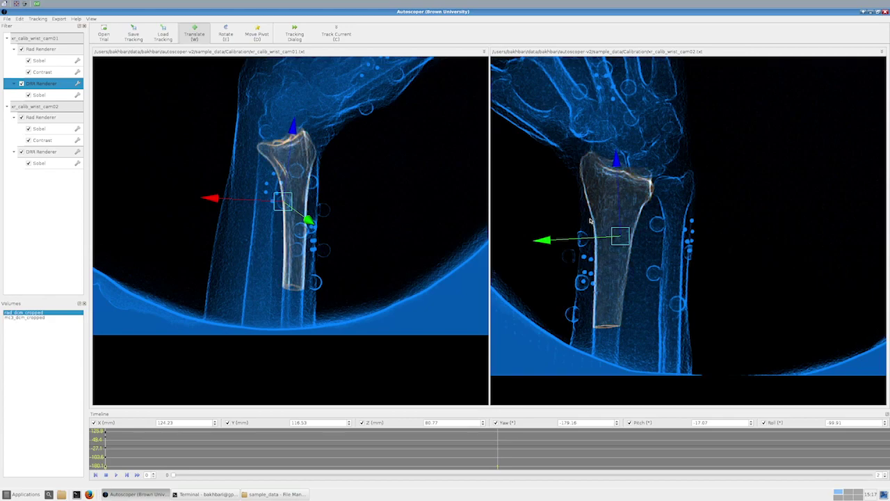
key(h)
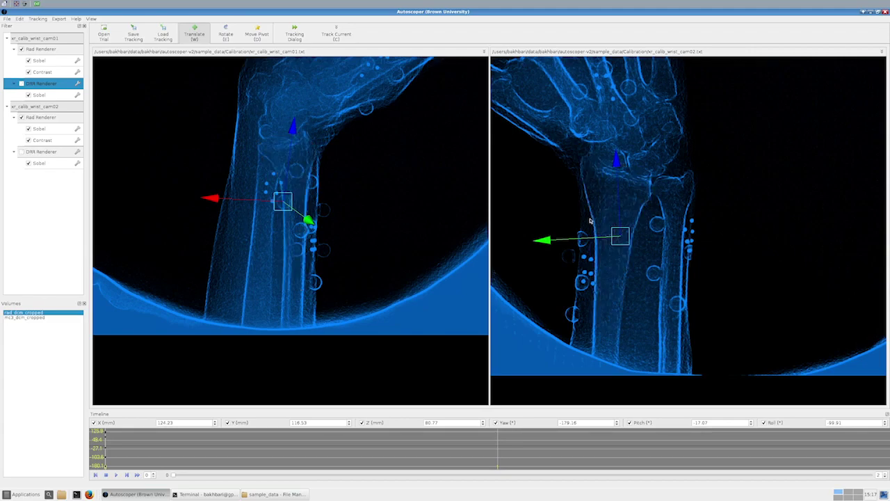
key(h)
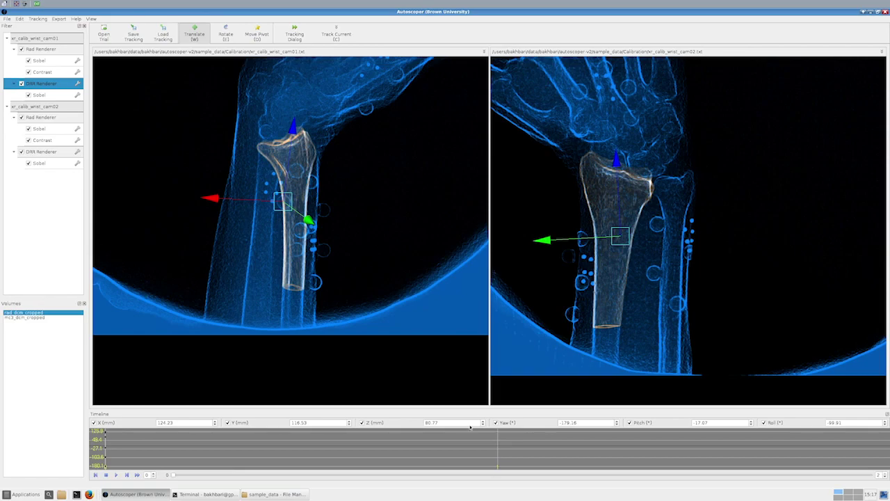
click(126, 474)
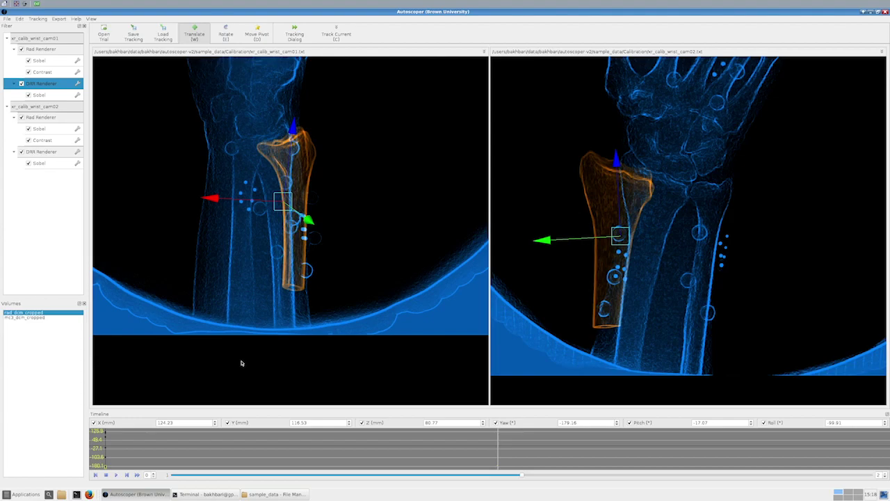
click(294, 29)
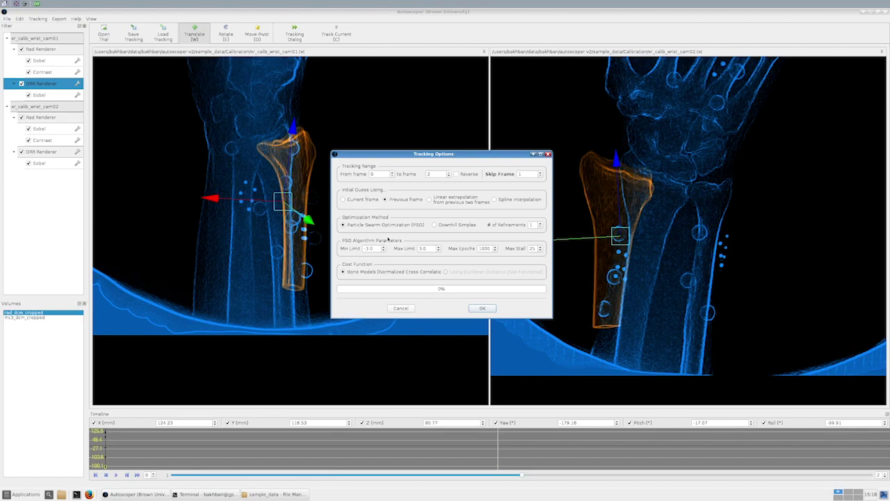
click(548, 155)
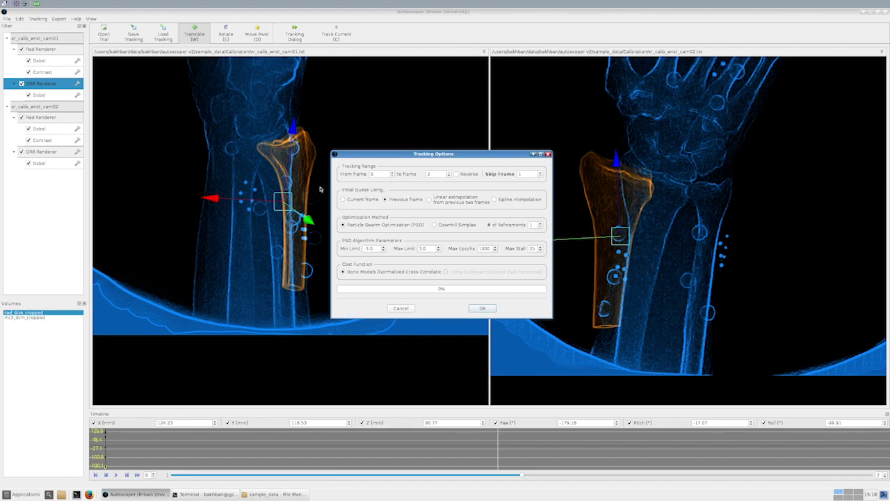
click(280, 201)
Drag the radius onto the bone in frame 1 (X 123.20, Y 115.14, Z 93.78 mm) and watch the tracking output.
drag(279, 198, 650, 237)
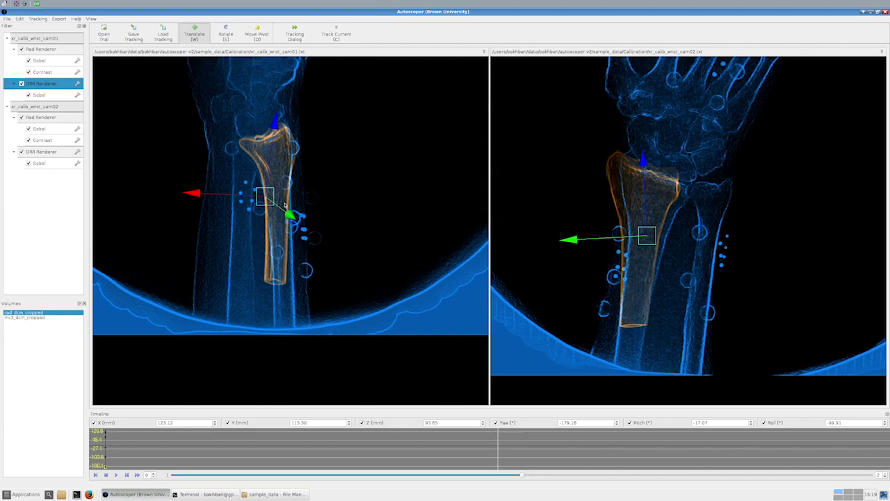
click(205, 494)
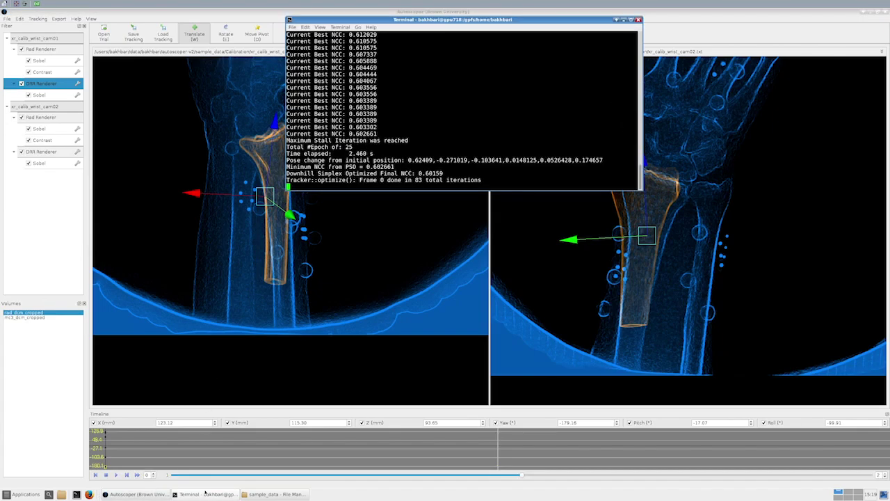
click(136, 493)
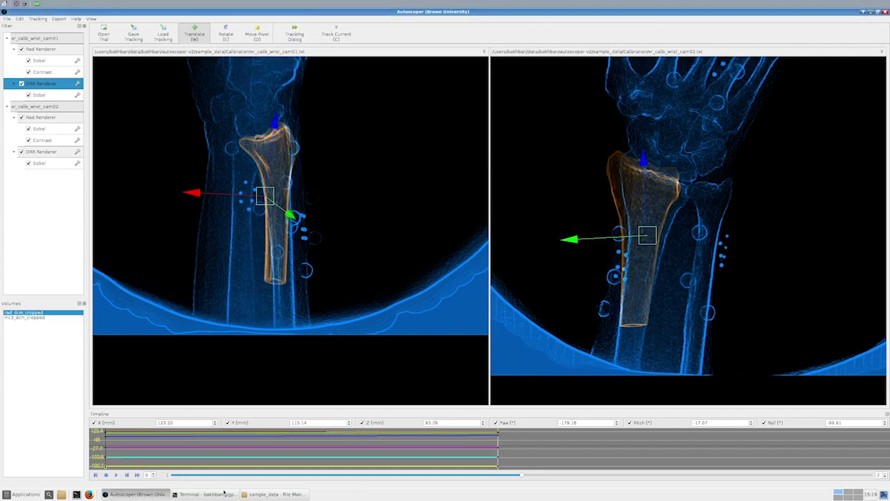
click(205, 494)
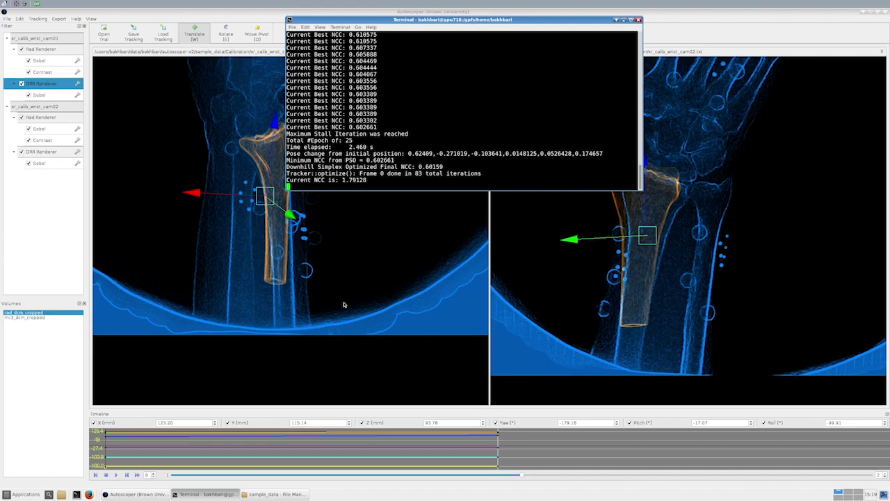
click(348, 276)
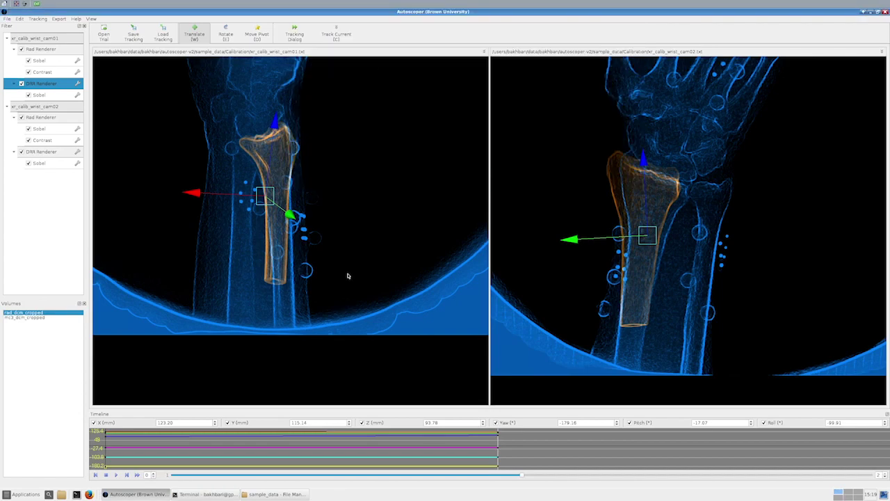
click(221, 494)
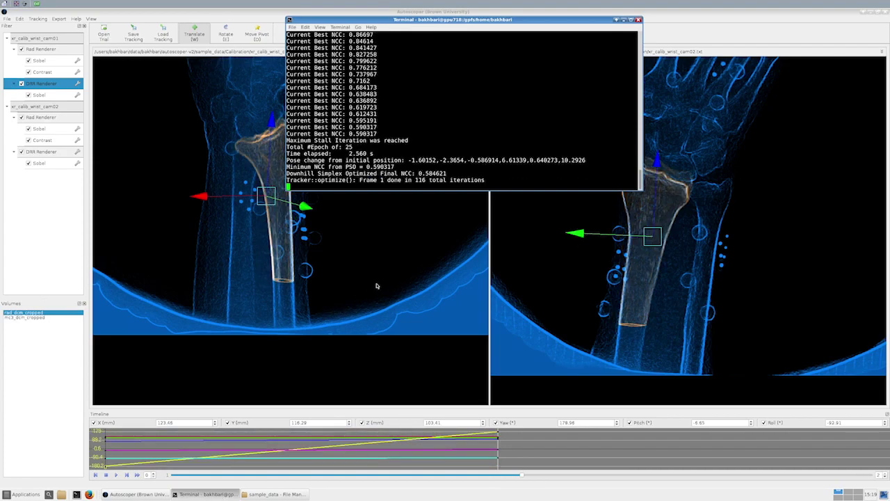
Move the Terminal window aside and scroll through its tracking output.
drag(500, 21, 515, 19)
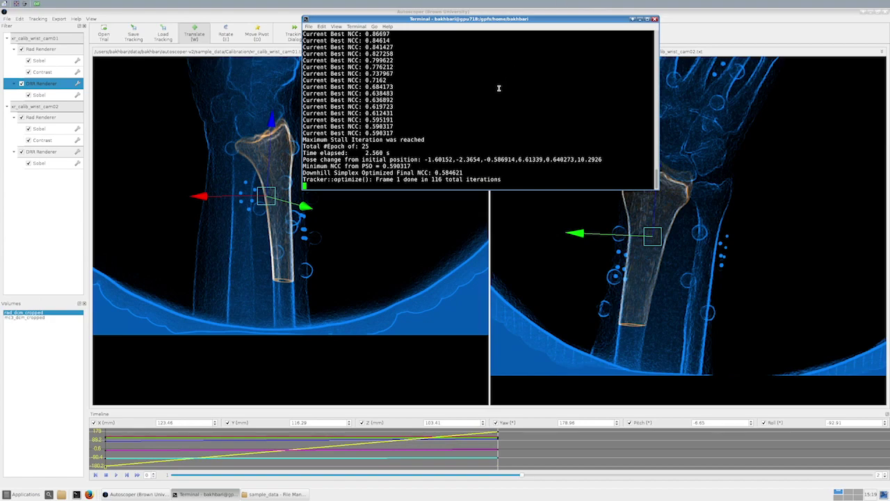
scroll(499, 87, up, 2)
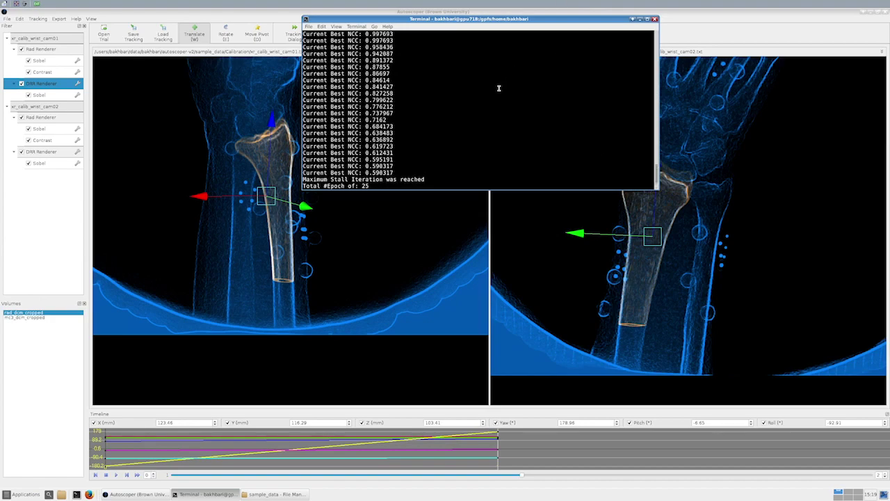
scroll(499, 88, up, 5)
scroll(499, 88, down, 7)
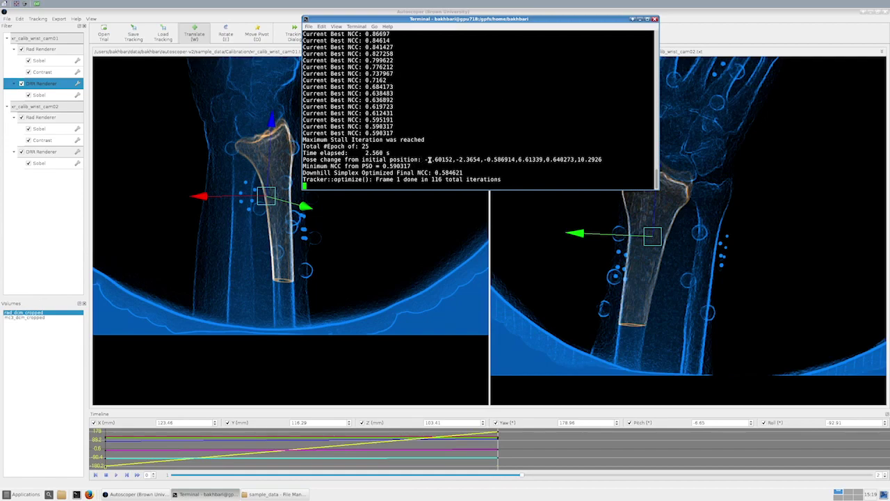
Nudge the radius in the right view and re-track frame 1, reaching NCC 0.582397 in 84 iterations.
click(432, 236)
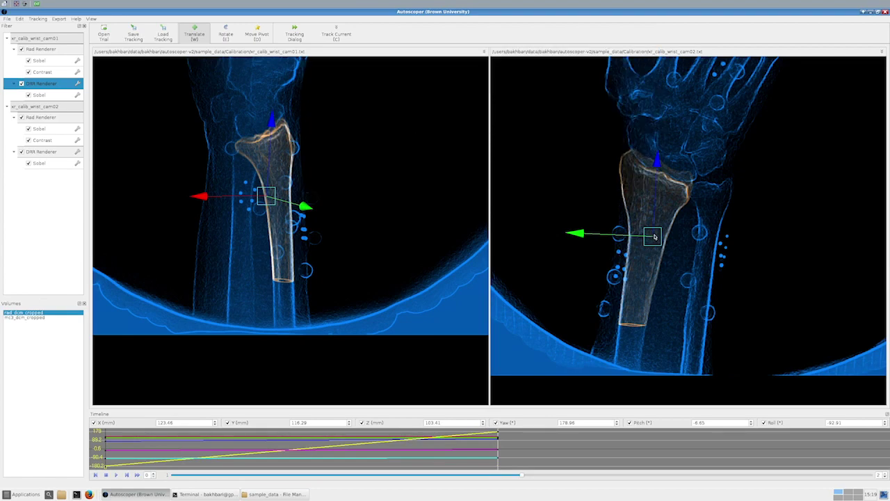
drag(654, 237, 656, 239)
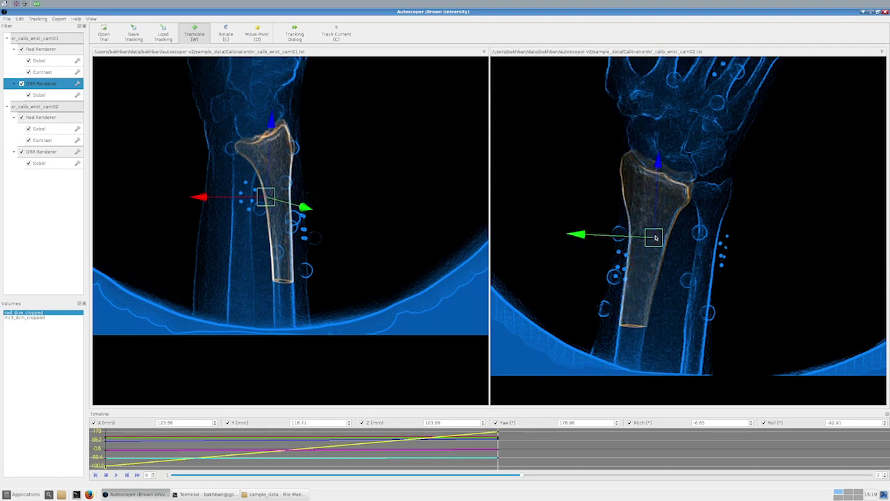
click(225, 494)
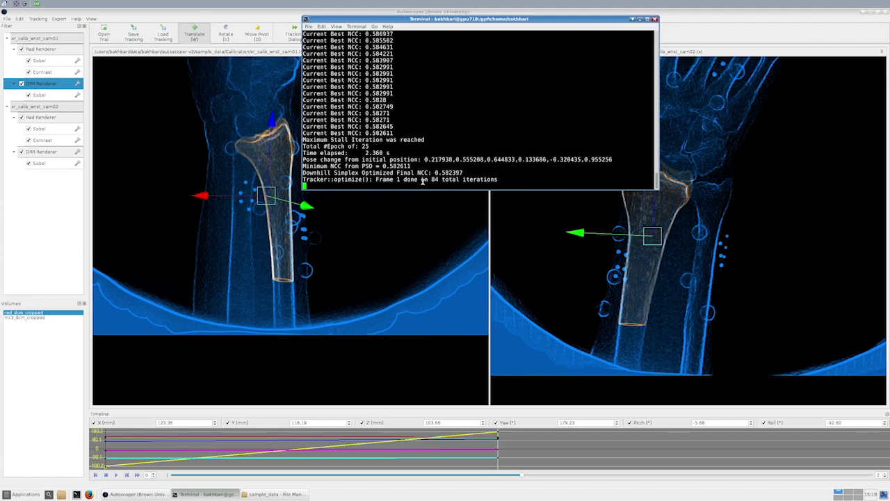
click(418, 243)
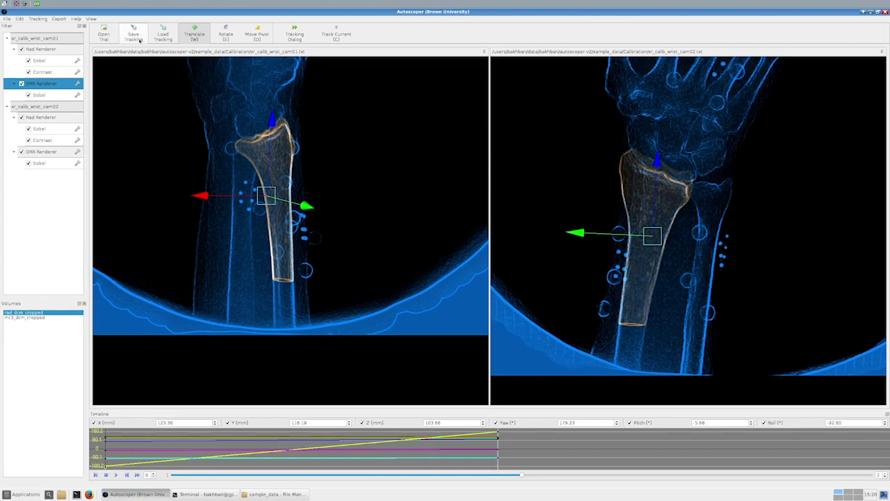
Save the tracking as wrist_sample_radius.tra in sample_data, accepting the default export options.
click(140, 40)
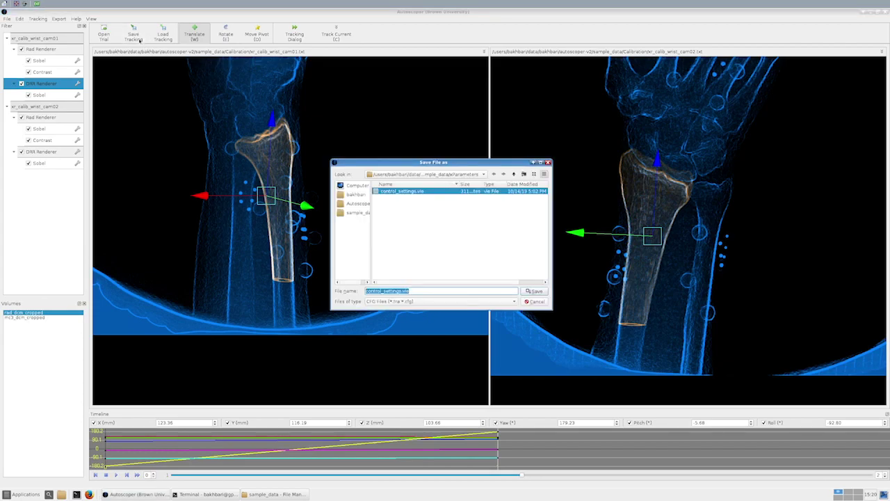
click(514, 174)
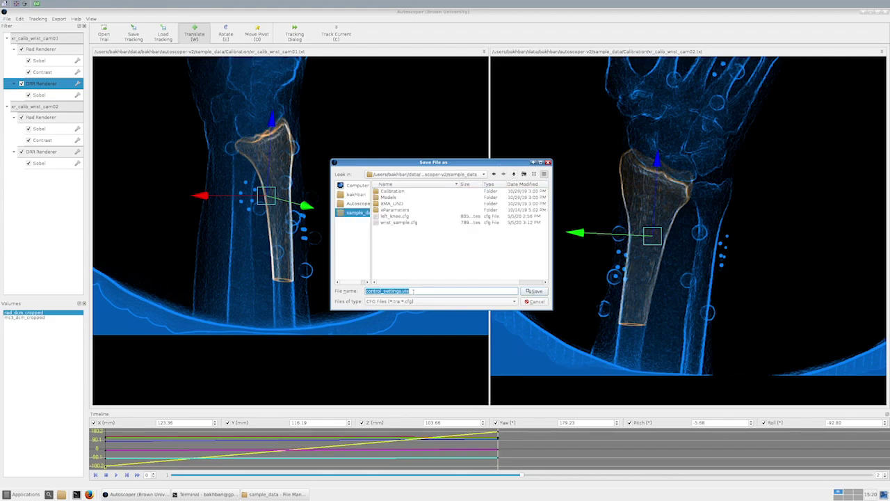
text(wrist_sample_radius.tra)
click(539, 293)
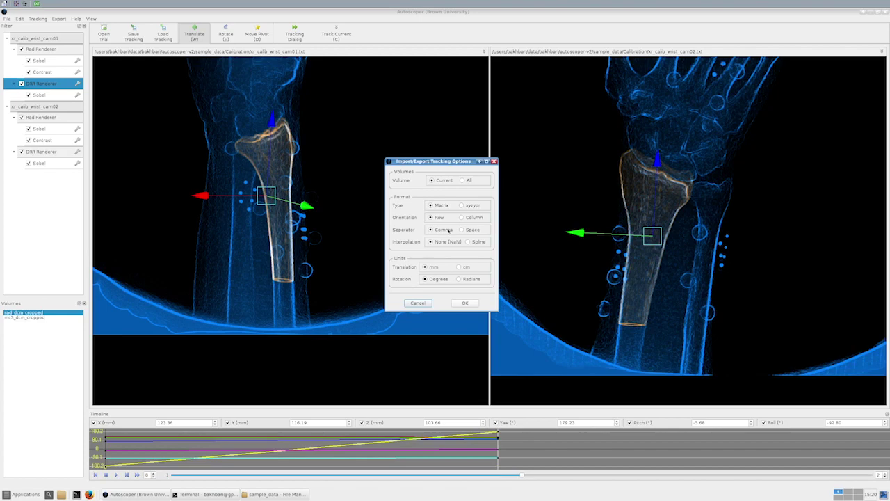
click(465, 303)
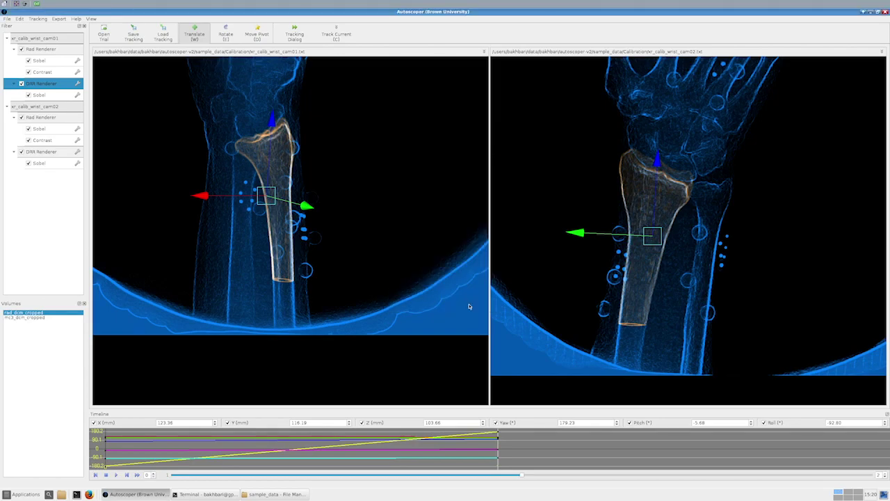